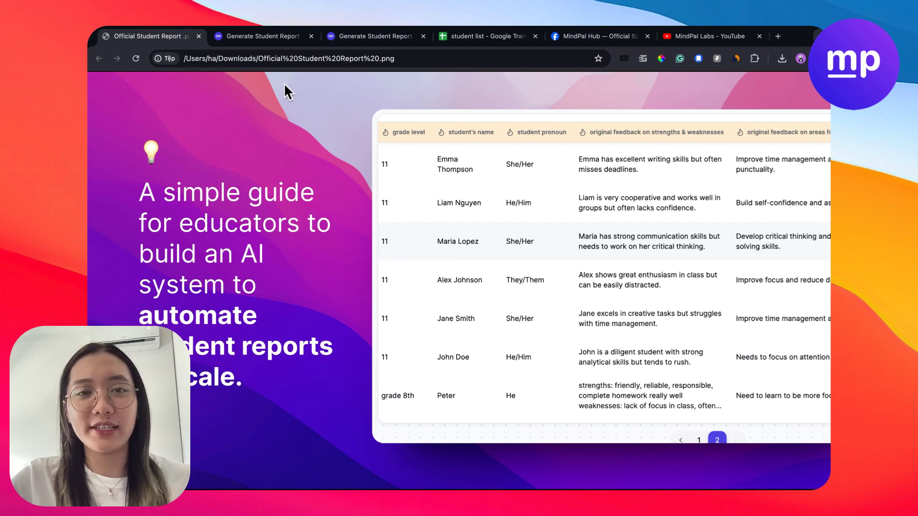
# Step: Show the Generate Student Report run form, prefilled with grade 11, She/Her and strengths feedback
pyautogui.click(282, 38)
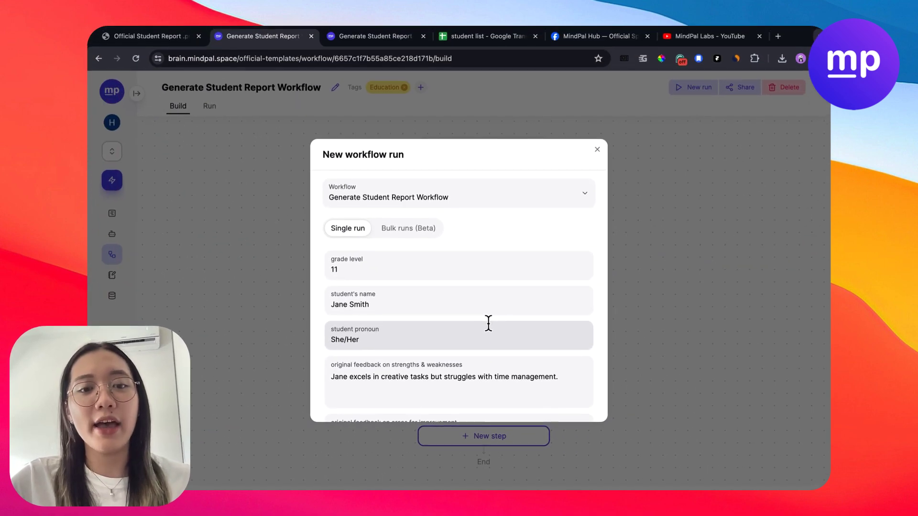
pyautogui.scroll(-3, 488, 323)
pyautogui.scroll(3, 488, 322)
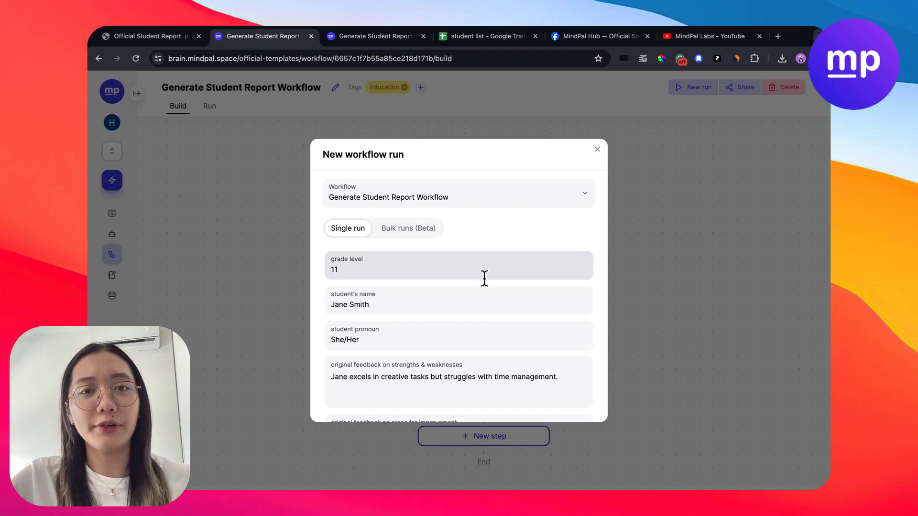
# Step: Open the student list spreadsheet and inspect the recommendation text in cell F16
pyautogui.click(461, 39)
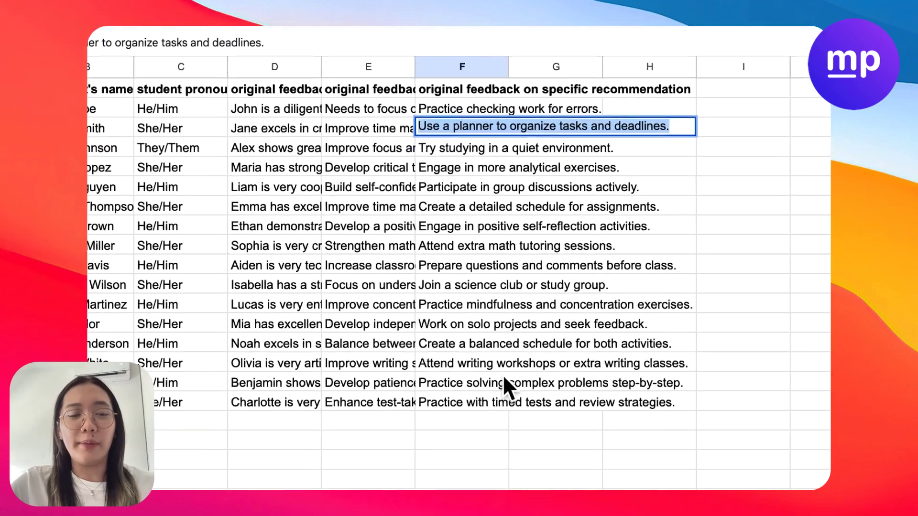
pyautogui.click(504, 380)
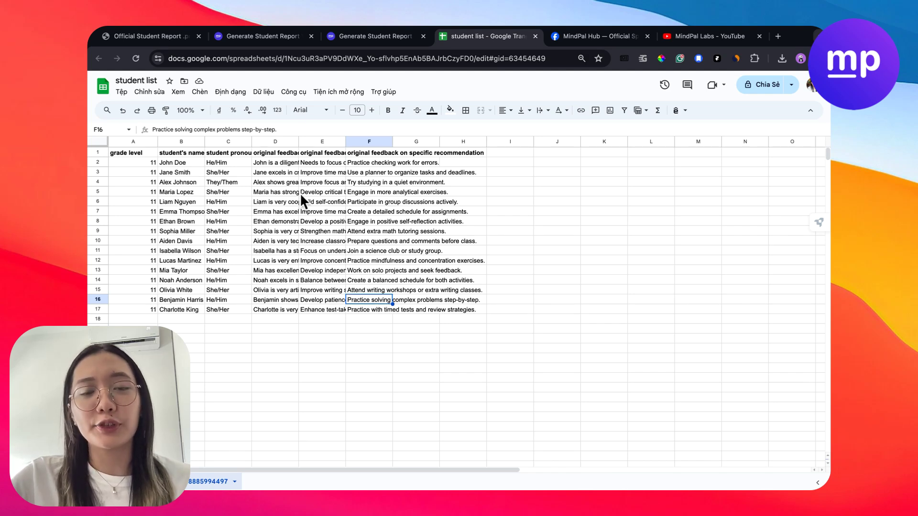
# Step: Return to the MindPal run form and scroll through its filled-in student fields
pyautogui.click(261, 38)
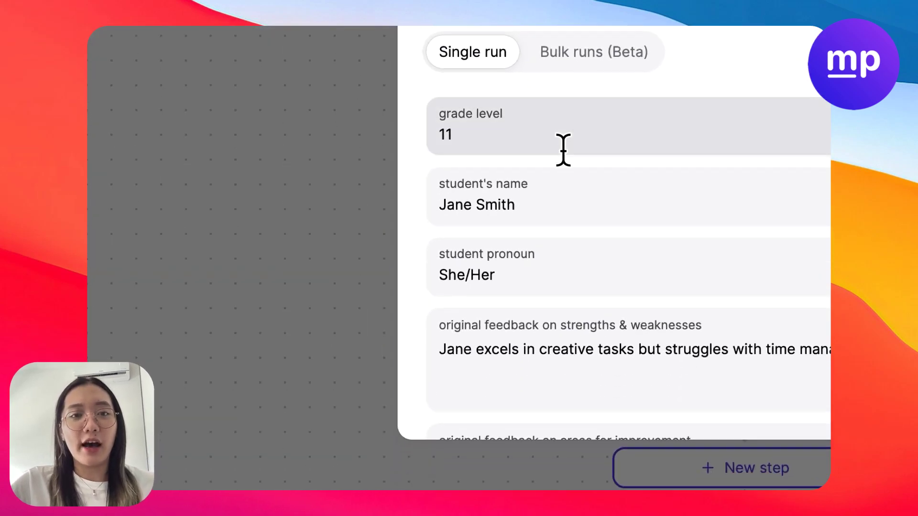
pyautogui.scroll(-3, 563, 150)
pyautogui.scroll(3, 562, 149)
pyautogui.scroll(-1, 621, 215)
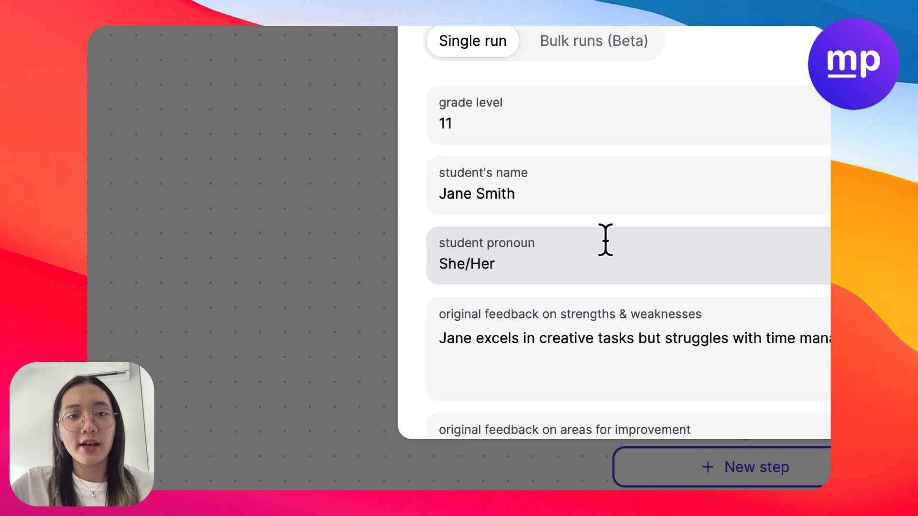
pyautogui.scroll(-4, 606, 240)
pyautogui.scroll(5, 606, 240)
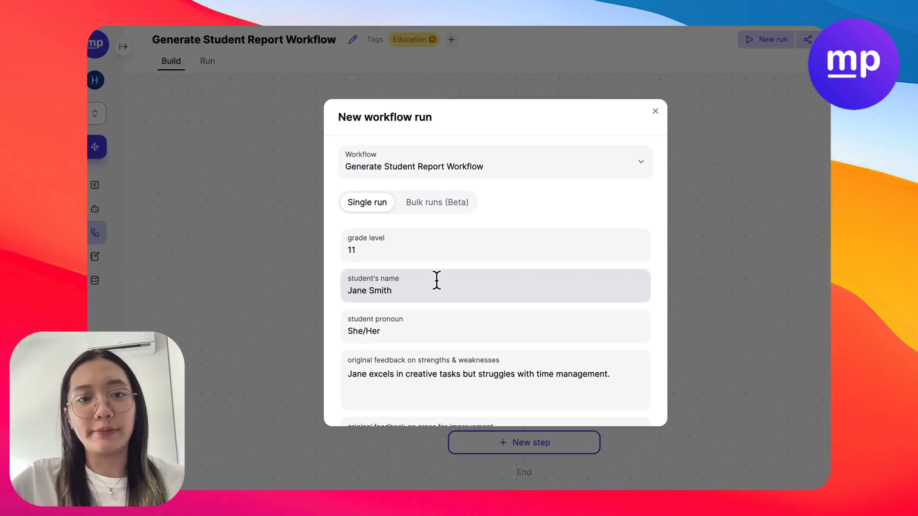
pyautogui.scroll(-1, 595, 201)
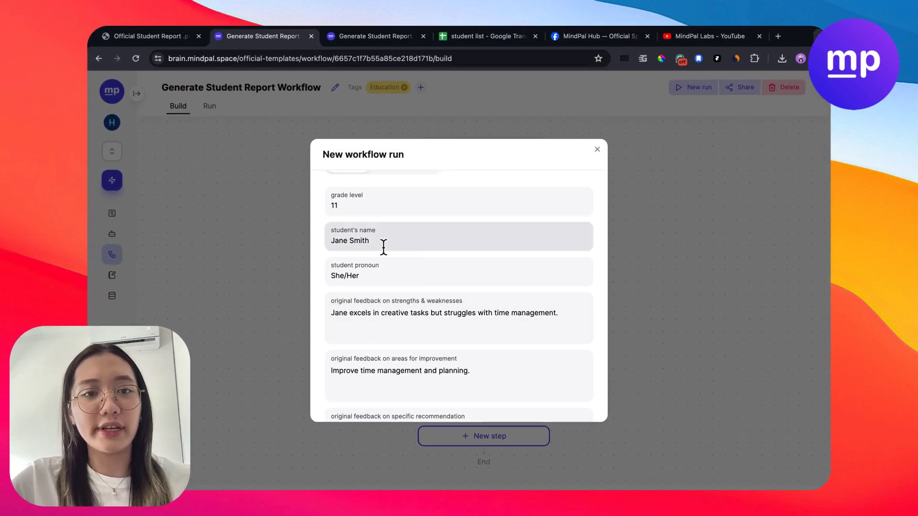
pyautogui.scroll(-2, 381, 273)
pyautogui.scroll(-2, 360, 301)
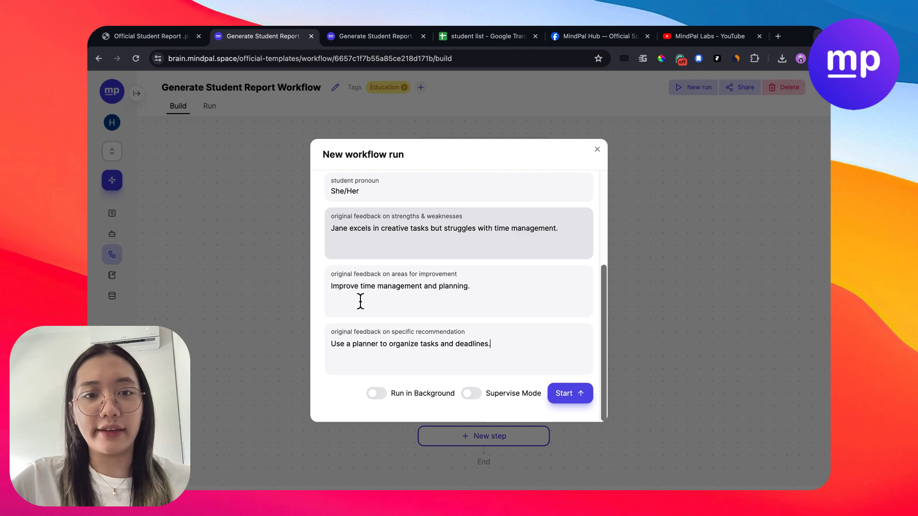
pyautogui.scroll(1, 423, 333)
# Step: Check the areas-for-improvement feedback, down to the planner recommendation for organizing deadlines
pyautogui.click(425, 337)
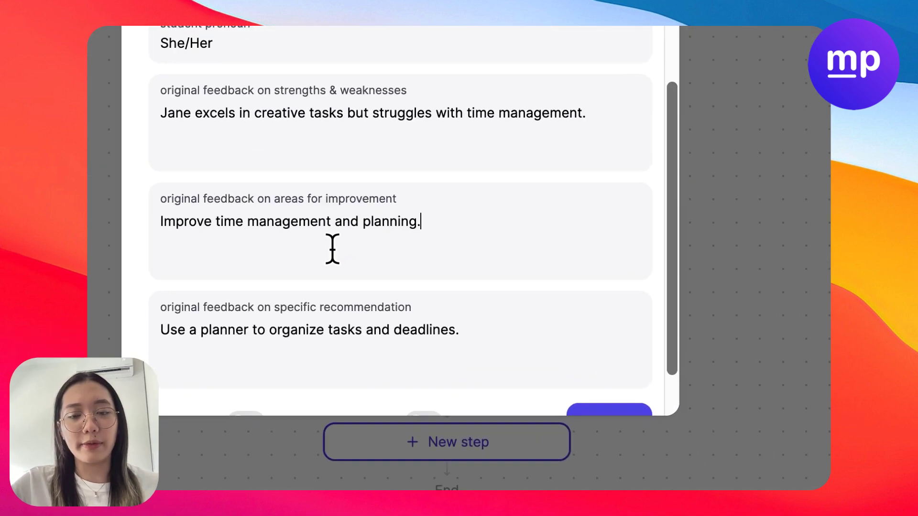
pyautogui.scroll(-1, 478, 330)
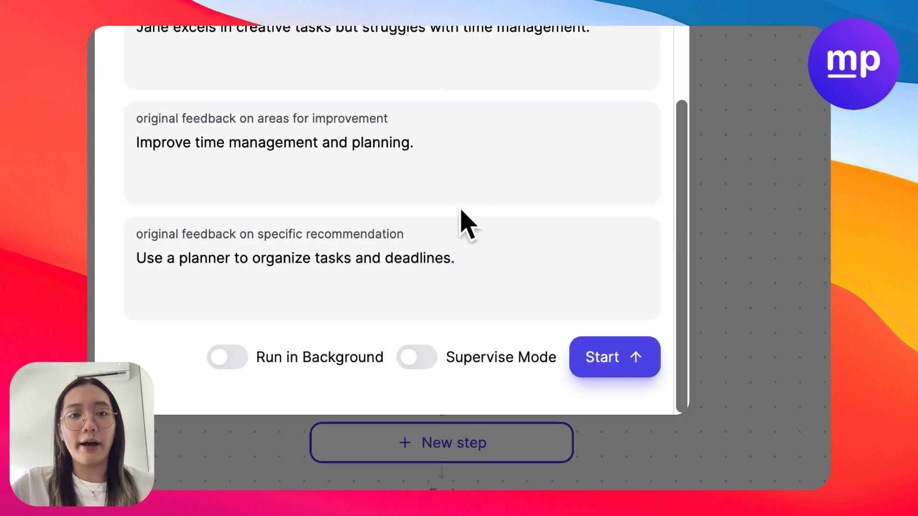
pyautogui.scroll(4, 462, 218)
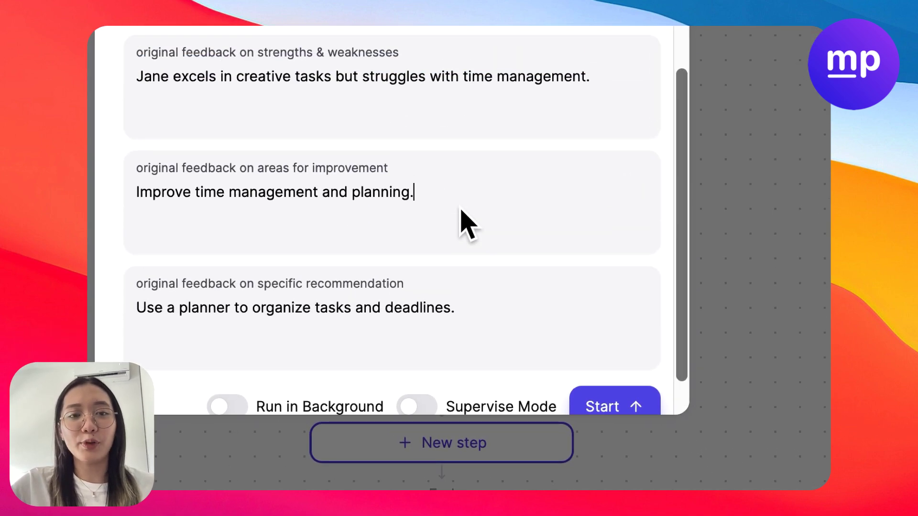
pyautogui.scroll(-2, 463, 216)
pyautogui.scroll(-2, 520, 227)
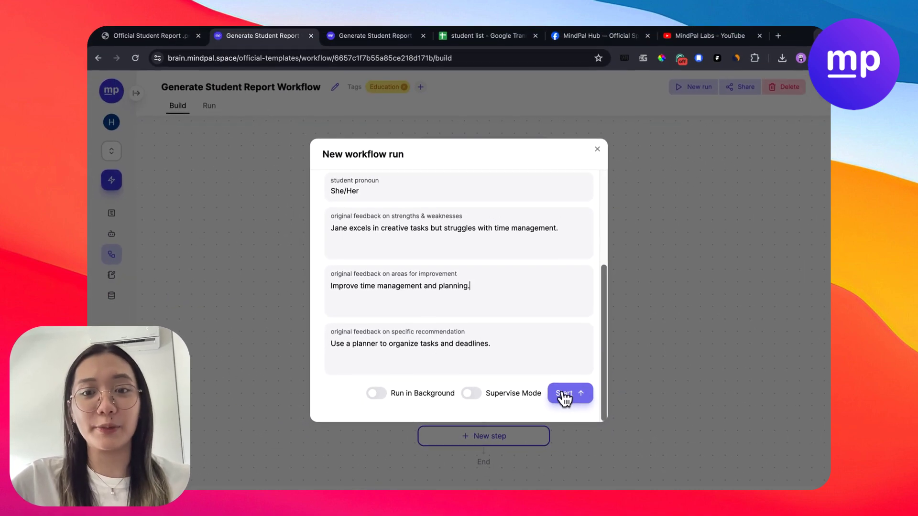
# Step: Start the run and follow Steps 1–3 through to the six actionable recommendations
pyautogui.click(563, 394)
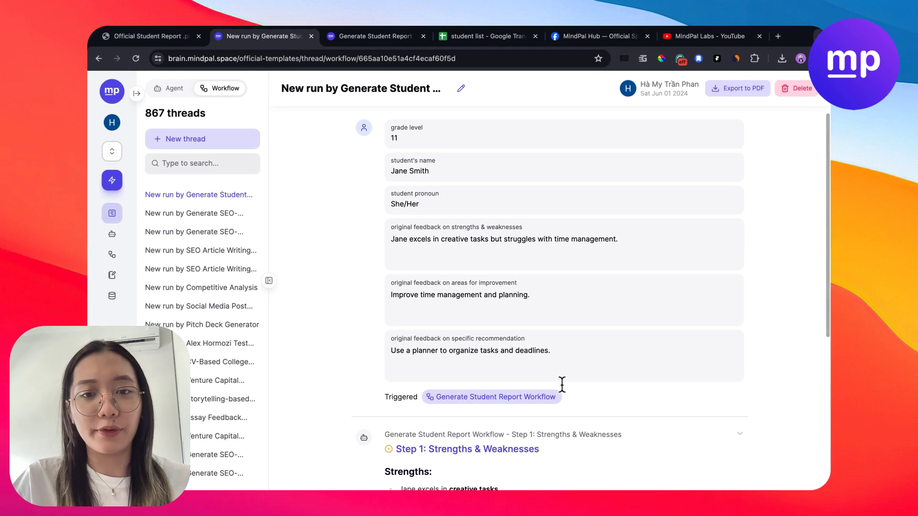
pyautogui.scroll(-2, 562, 385)
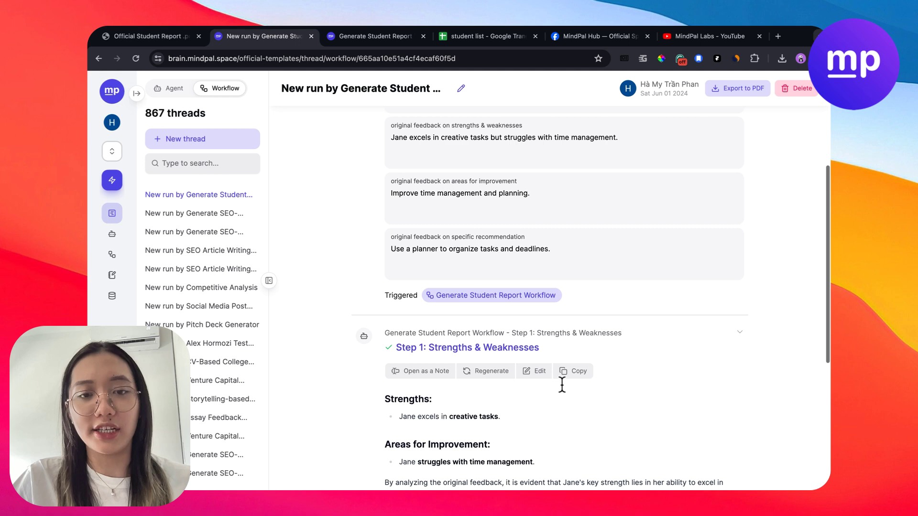
pyautogui.scroll(-2, 561, 385)
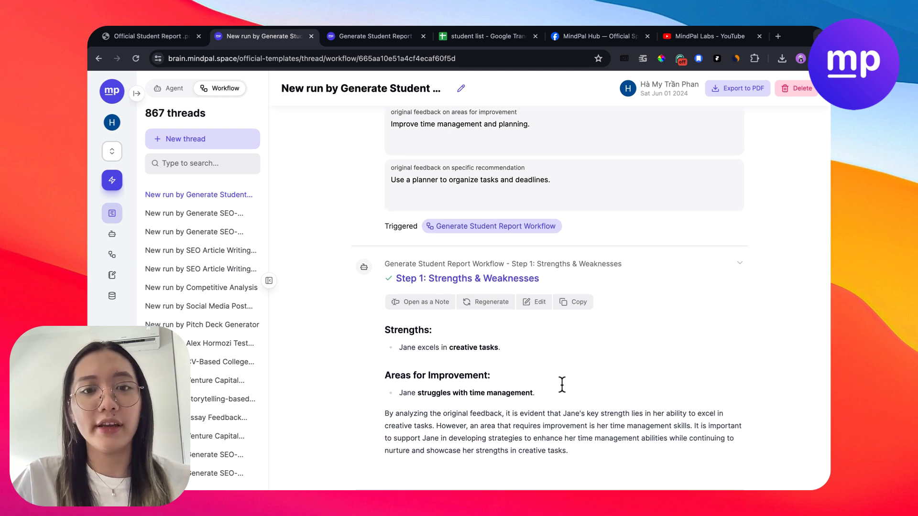
pyautogui.scroll(-2, 562, 385)
pyautogui.scroll(-2, 450, 353)
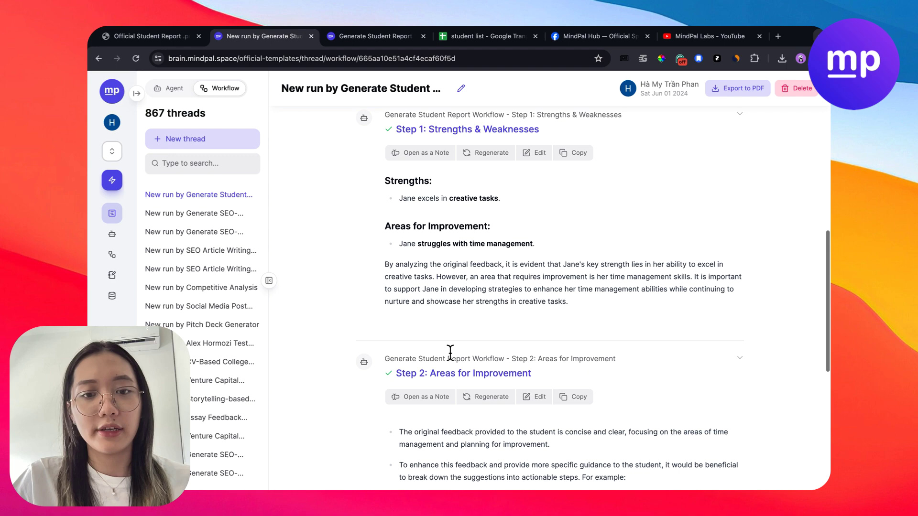
pyautogui.scroll(-6, 450, 352)
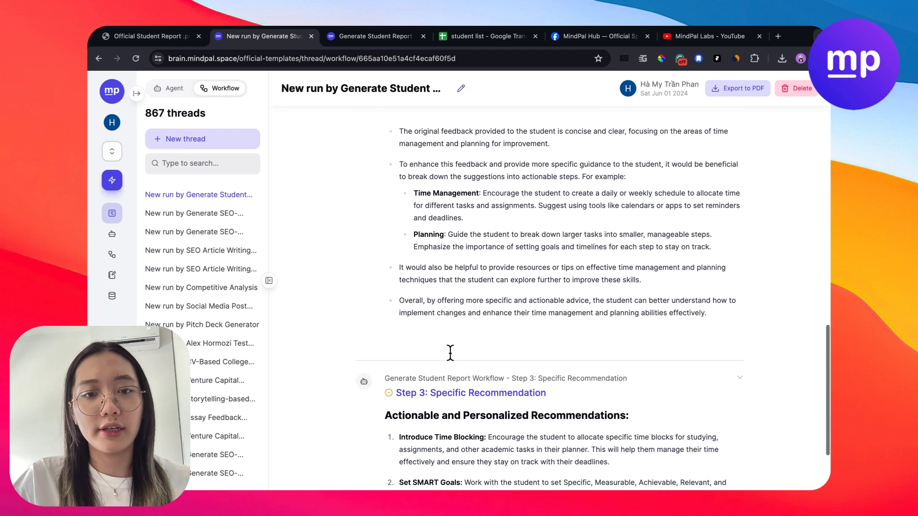
pyautogui.scroll(-3, 450, 353)
pyautogui.scroll(5, 450, 352)
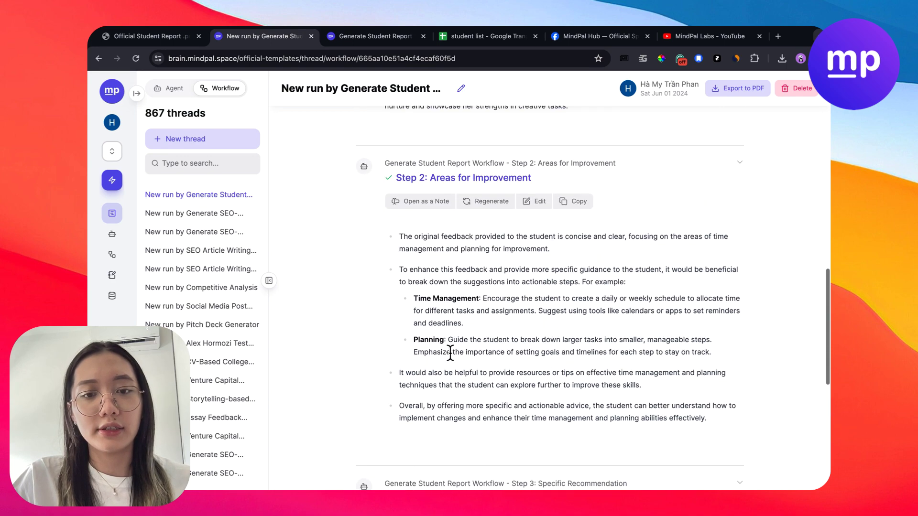
pyautogui.scroll(-3, 450, 353)
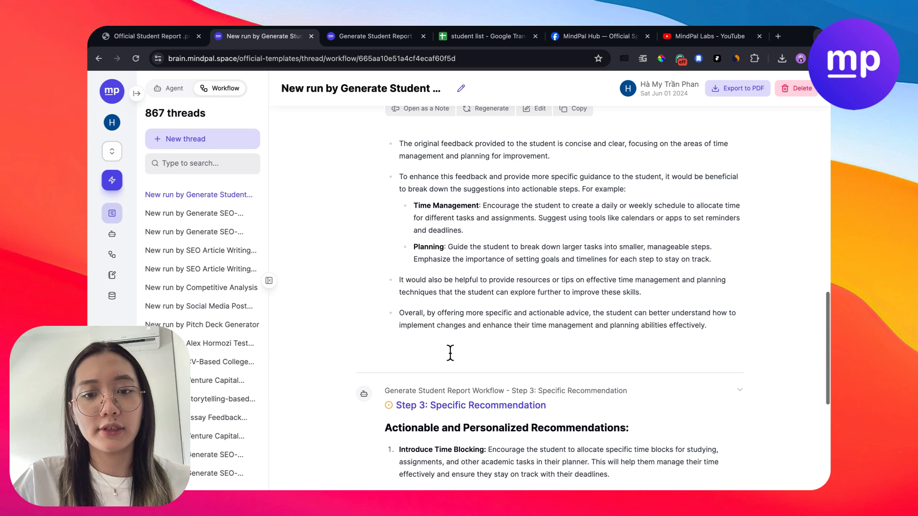
pyautogui.scroll(-3, 450, 352)
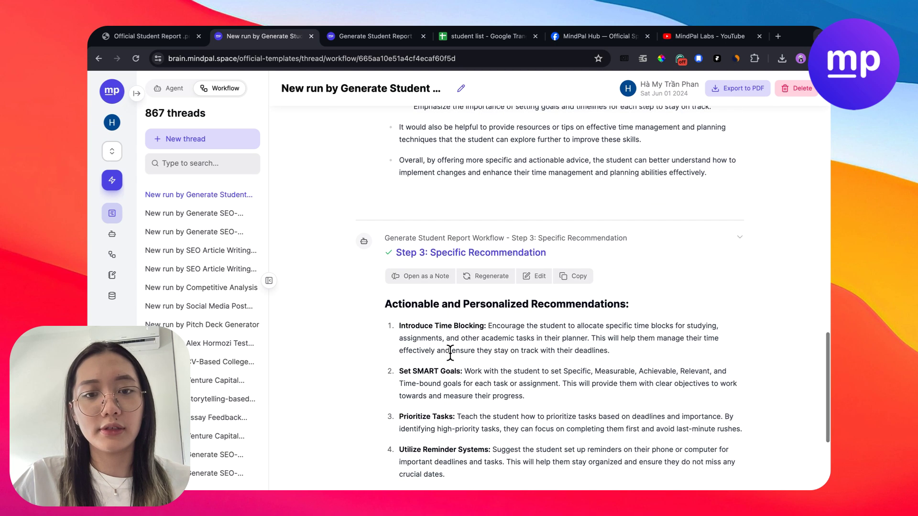
pyautogui.scroll(-3, 450, 352)
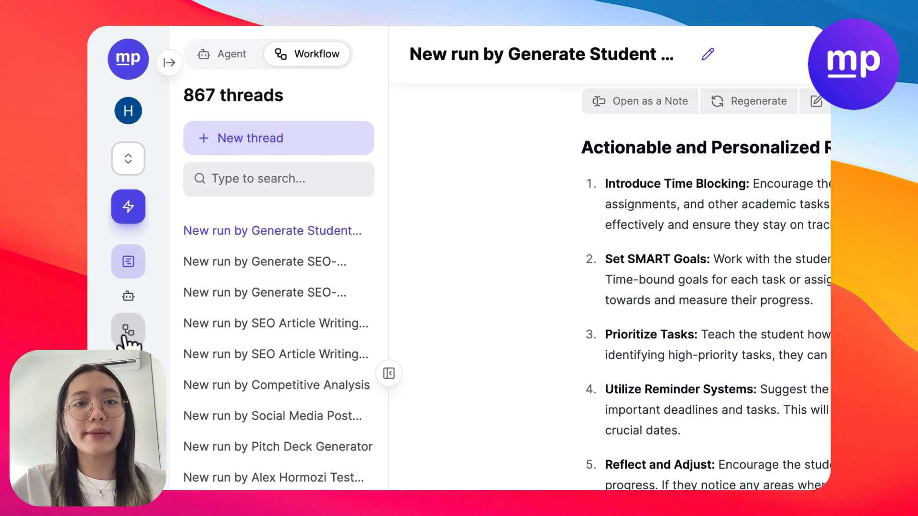
pyautogui.click(127, 331)
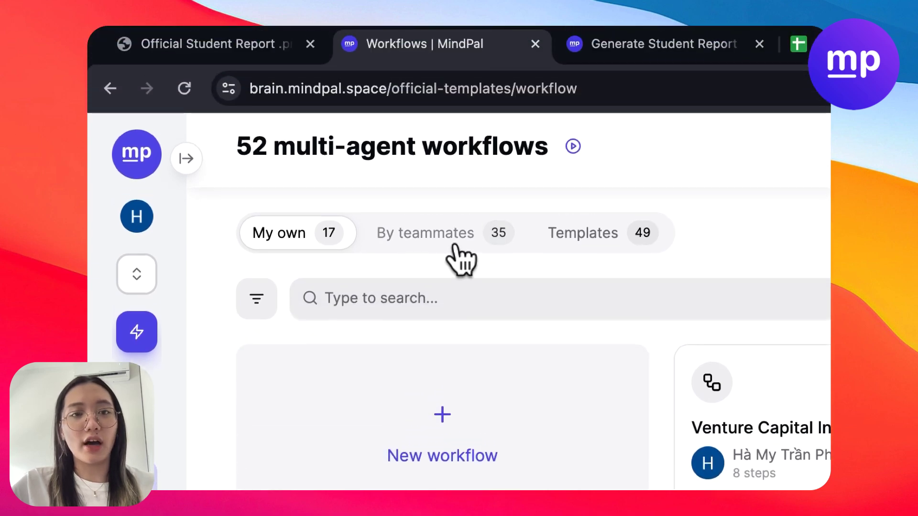
pyautogui.click(576, 241)
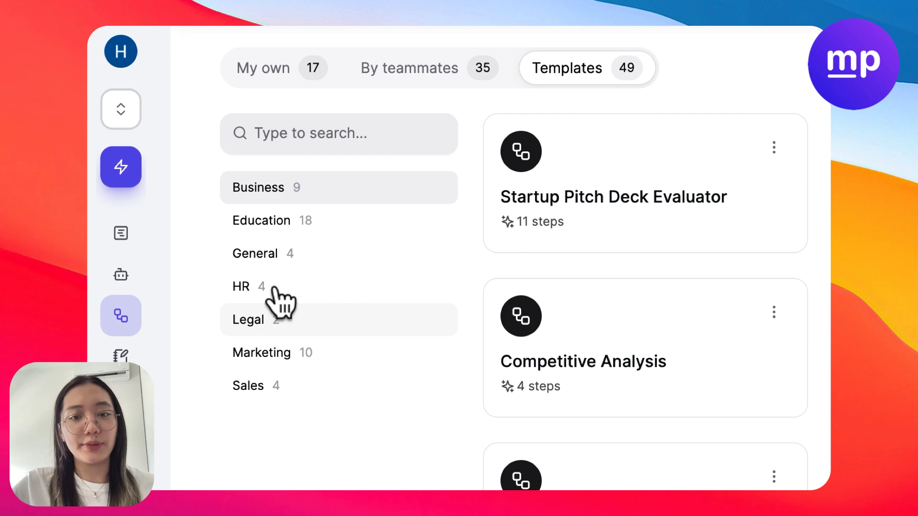
pyautogui.click(274, 230)
pyautogui.scroll(-10, 652, 396)
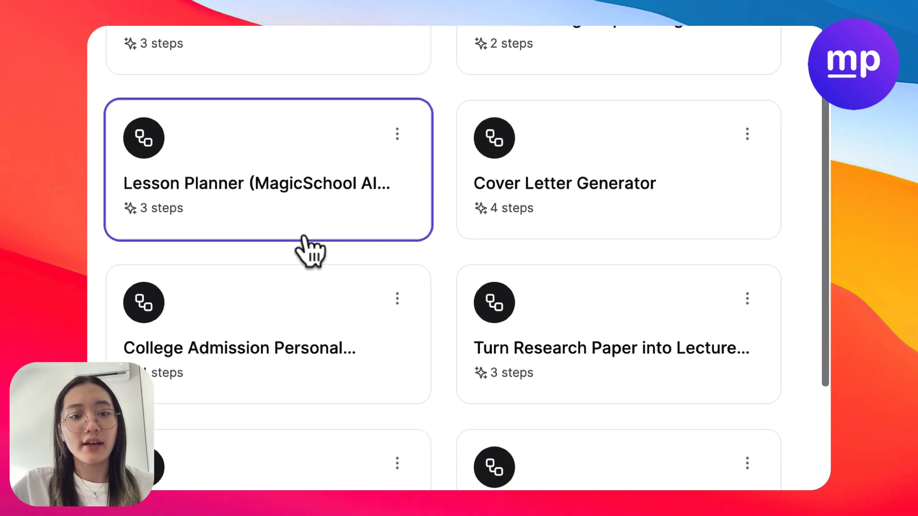
pyautogui.scroll(10, 447, 267)
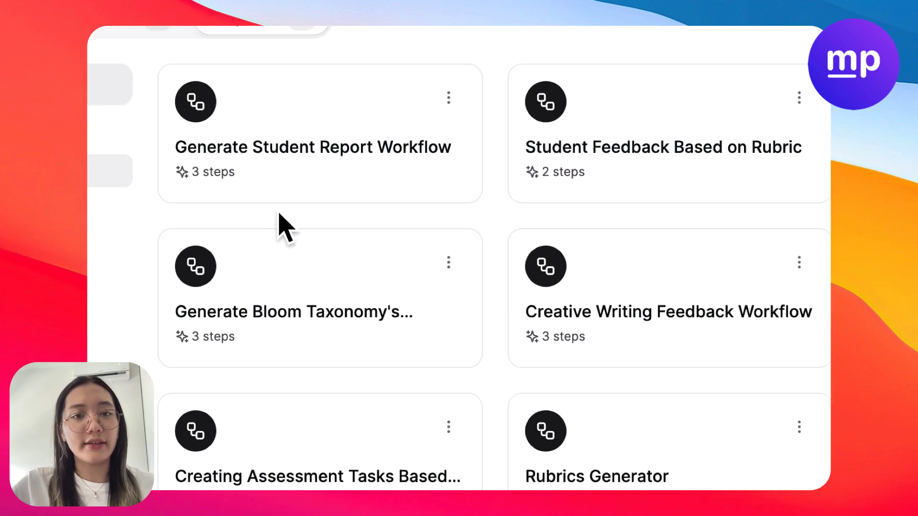
pyautogui.click(450, 139)
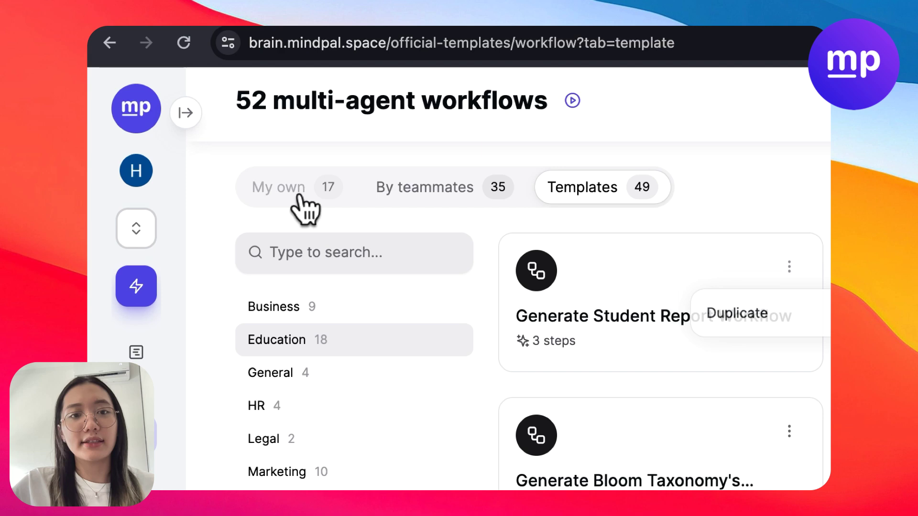
pyautogui.click(299, 194)
pyautogui.click(282, 187)
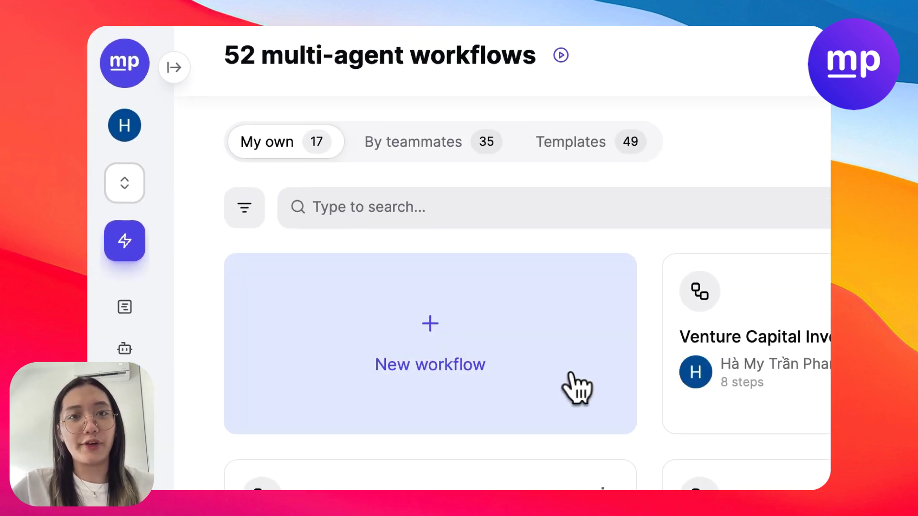
# Step: Open the New workflow prompt, checking back on the existing student report workflow along the way
pyautogui.click(577, 385)
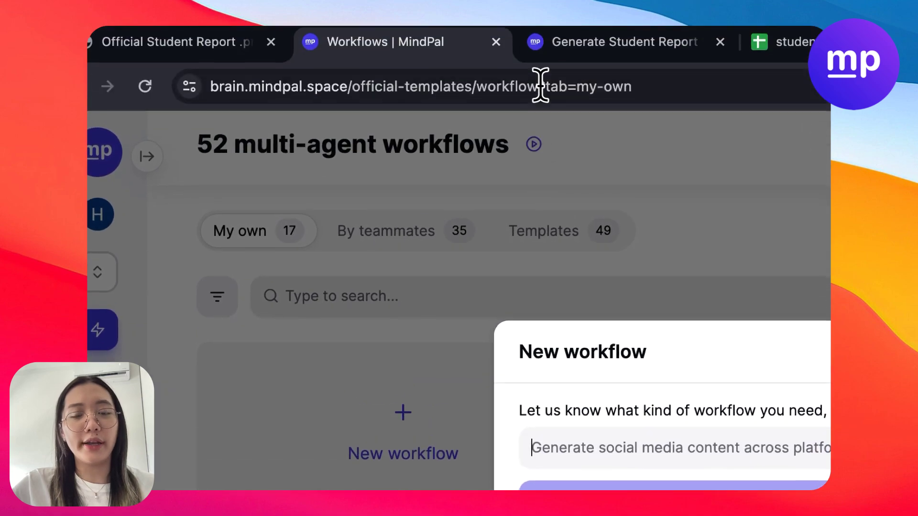
pyautogui.click(573, 46)
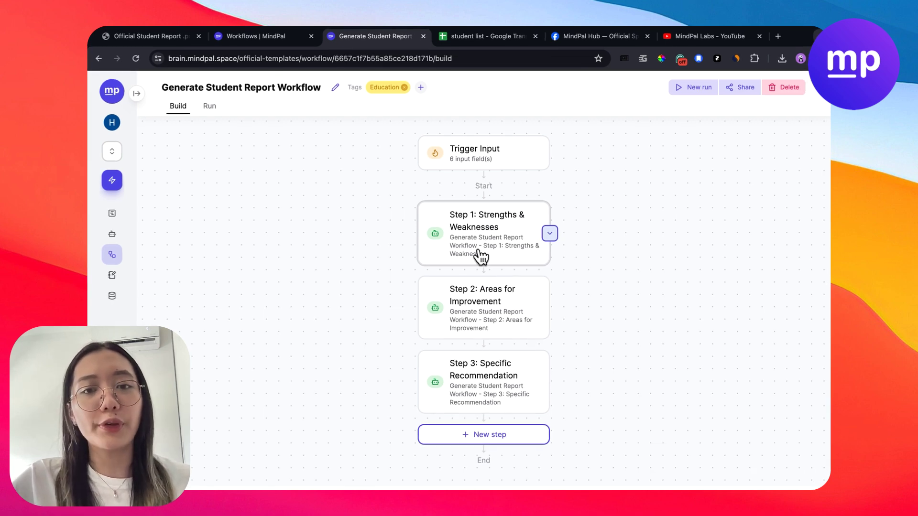
pyautogui.click(268, 37)
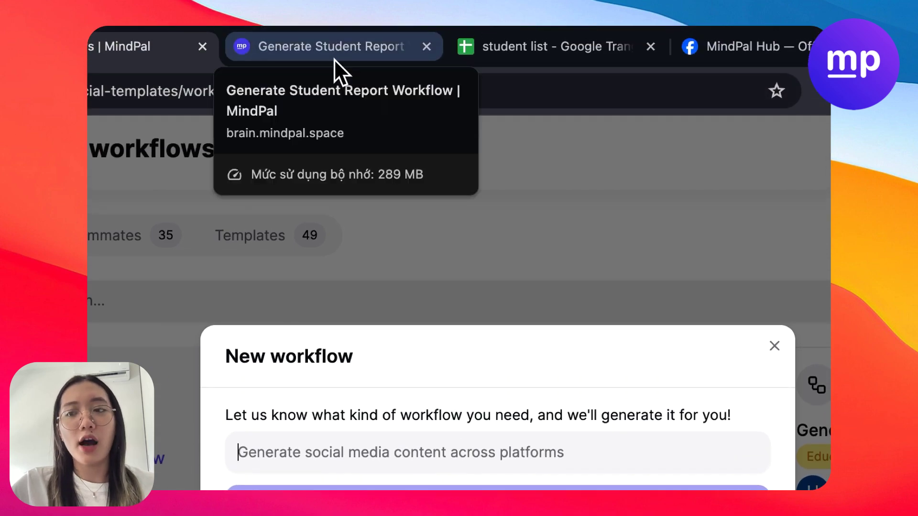
pyautogui.click(333, 59)
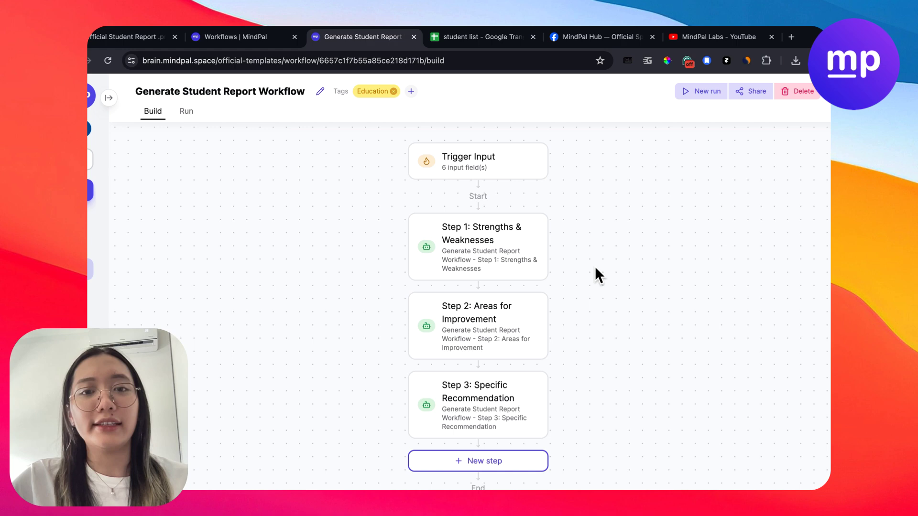
pyautogui.click(277, 38)
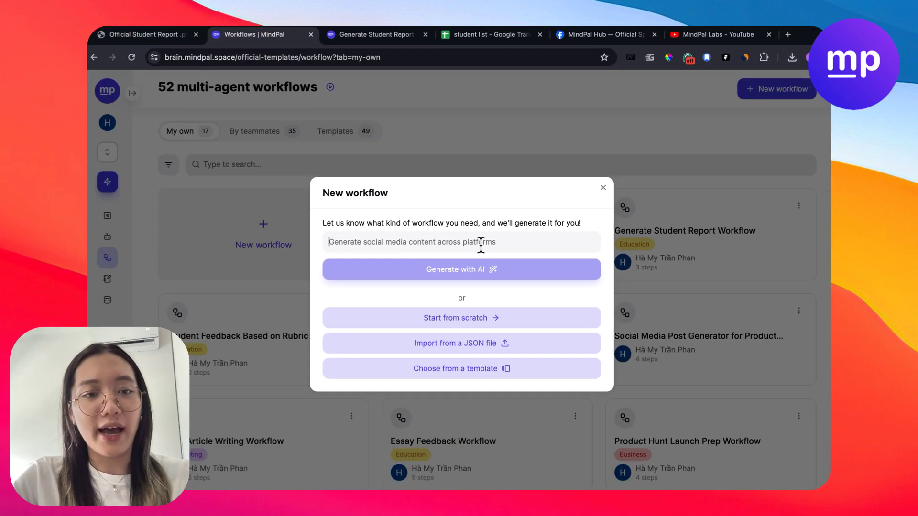
# Step: Begin the description with 'Task: Generate a student report.' and start a new line
pyautogui.write('Gen')
pyautogui.press('BackSpace')
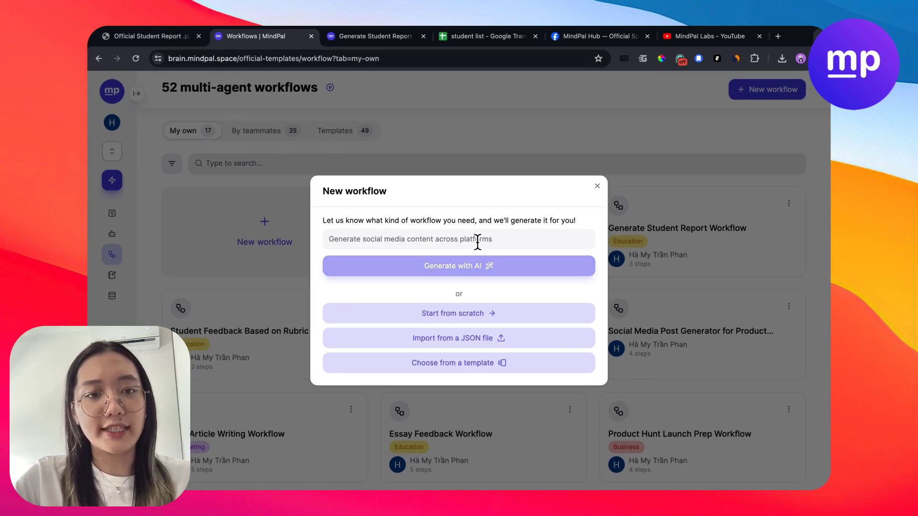
pyautogui.write('Task: Generate a student report.')
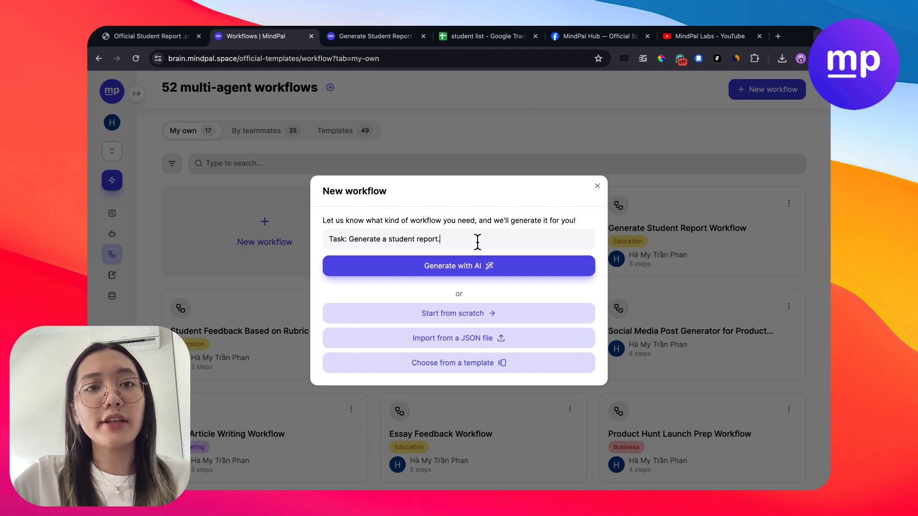
pyautogui.hotkey('shift', 'Return')
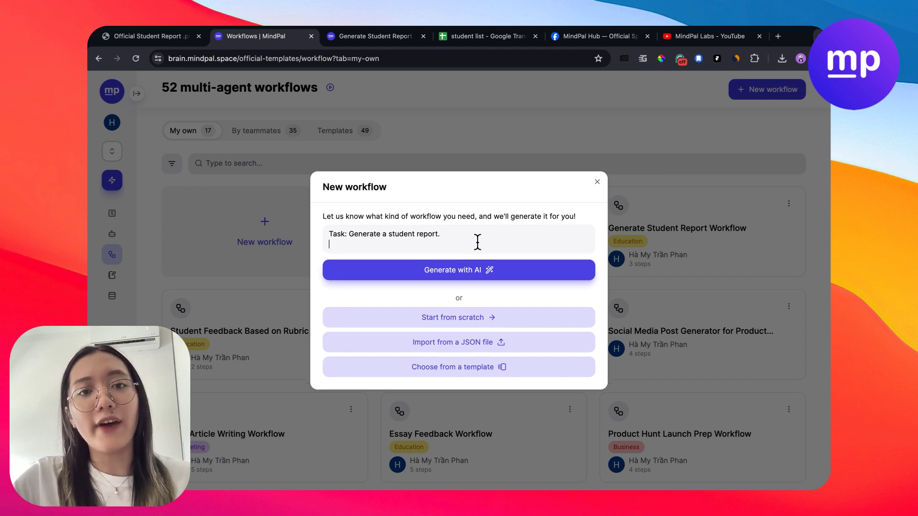
pyautogui.click(375, 35)
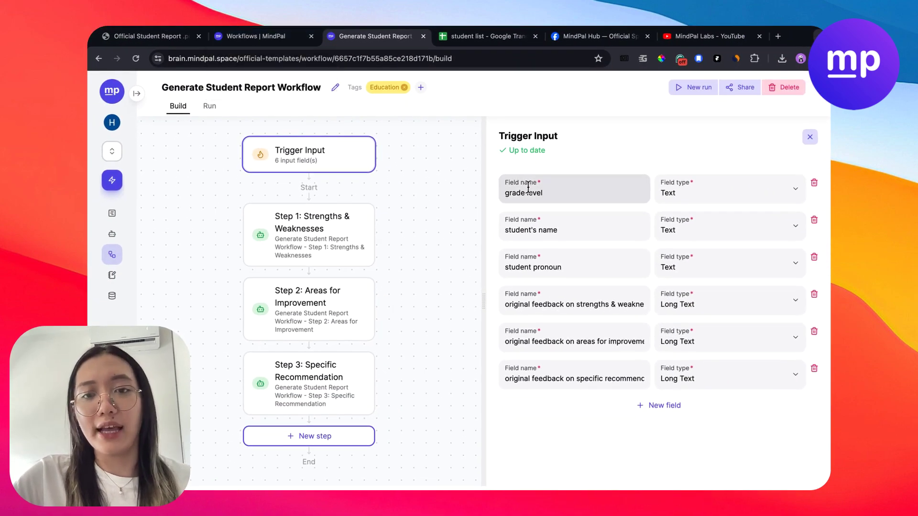
# Step: Review the trigger fields: grade level, student's name, student pronoun and strengths feedback
pyautogui.tripleClick(528, 189)
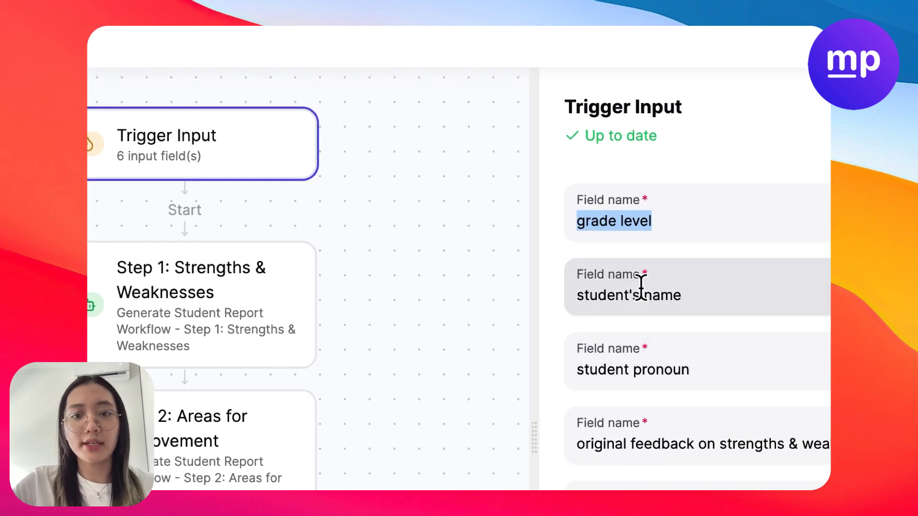
pyautogui.tripleClick(641, 287)
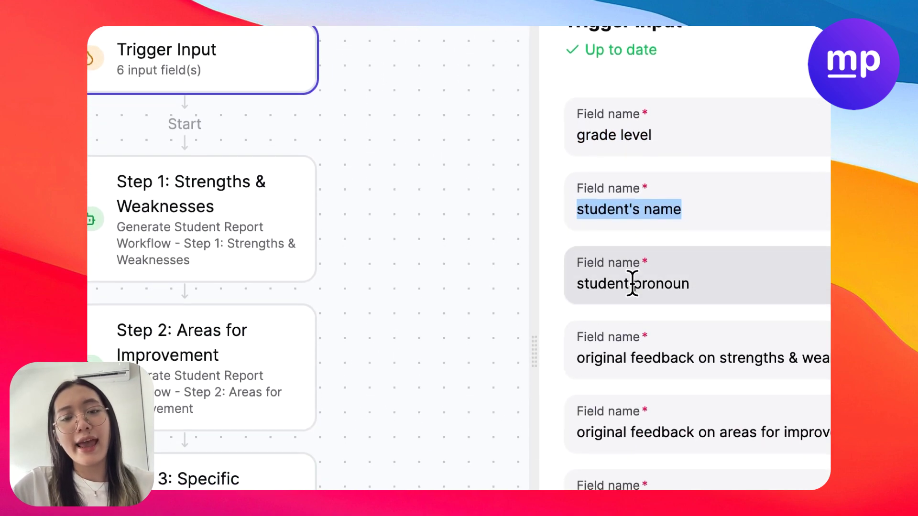
pyautogui.tripleClick(633, 283)
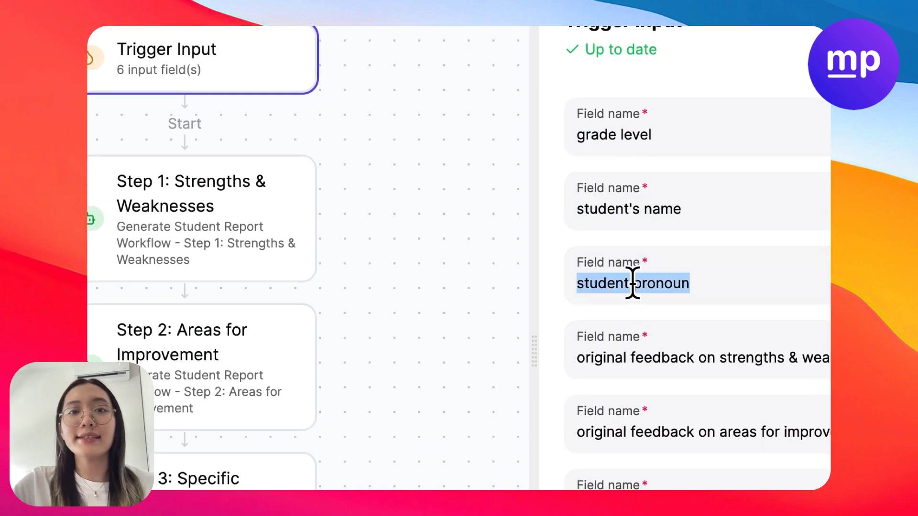
pyautogui.tripleClick(631, 358)
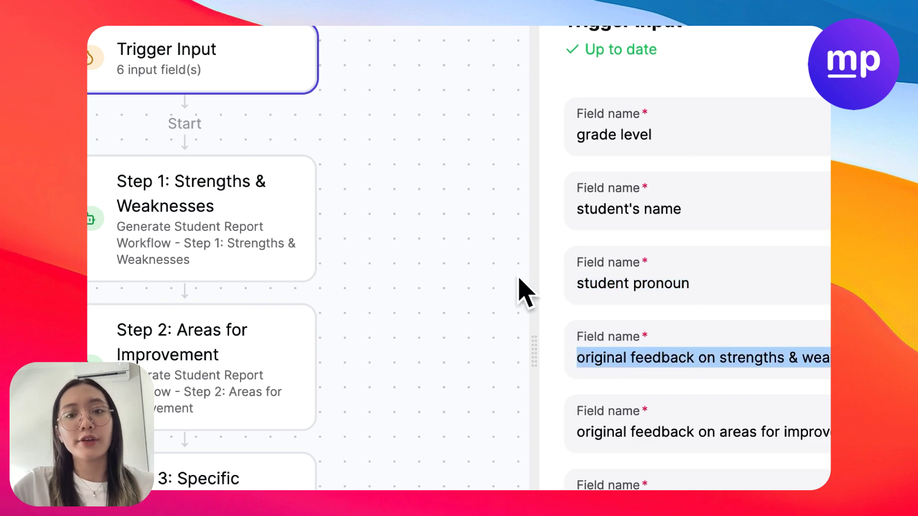
pyautogui.tripleClick(642, 298)
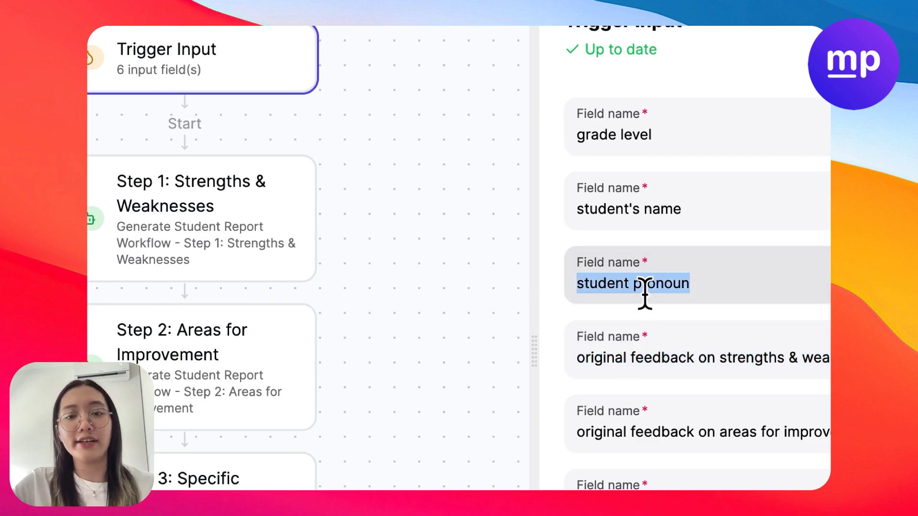
pyautogui.tripleClick(638, 367)
pyautogui.scroll(-1, 548, 308)
pyautogui.scroll(3, 548, 308)
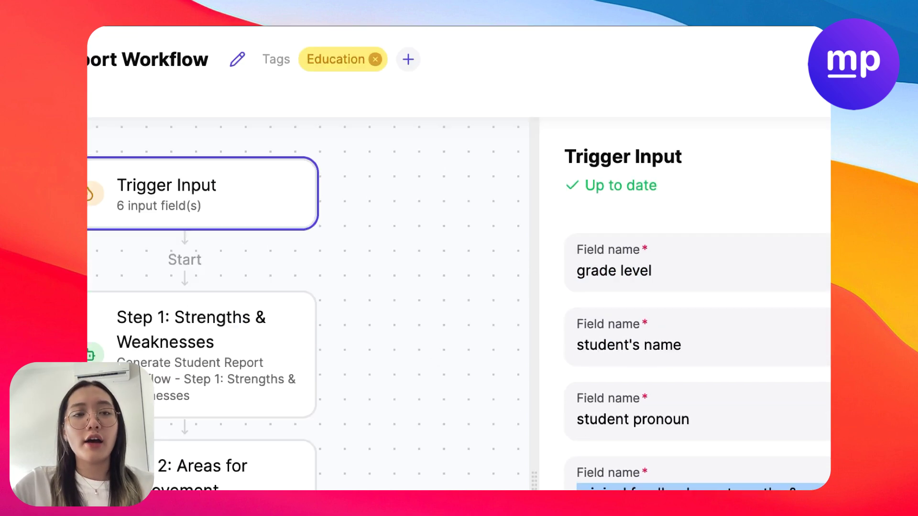
# Step: Type 'Input: Grade Level, Student's Name, Student Pronoun, Original Feedback, Subje…' into the description
pyautogui.click(275, 47)
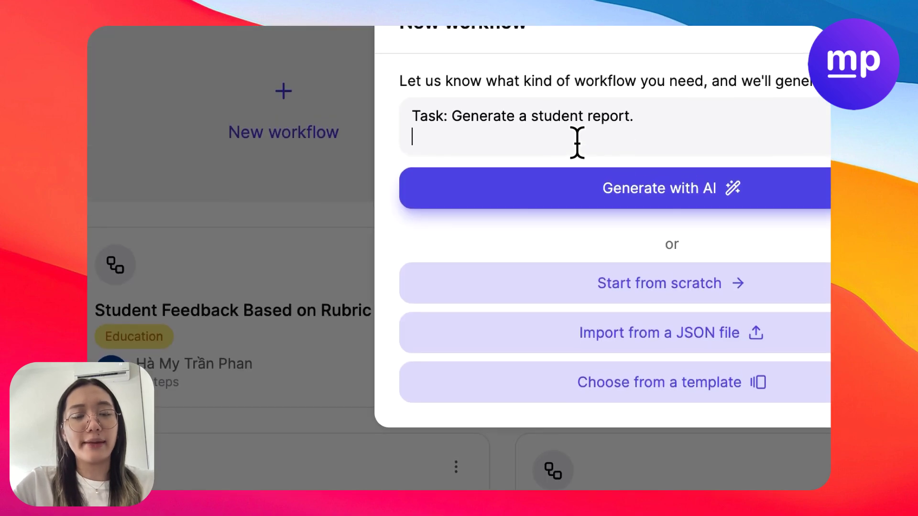
pyautogui.write('Input: Gr')
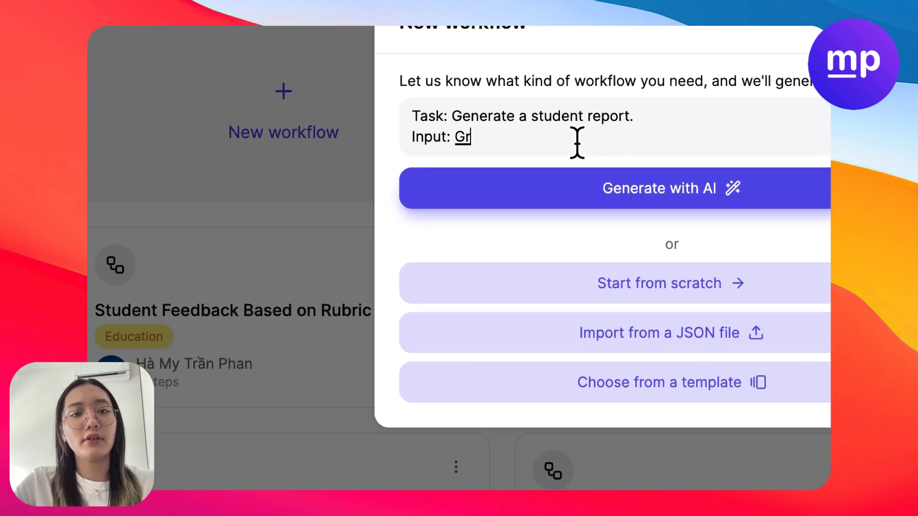
pyautogui.write('ade ')
pyautogui.write('Leve')
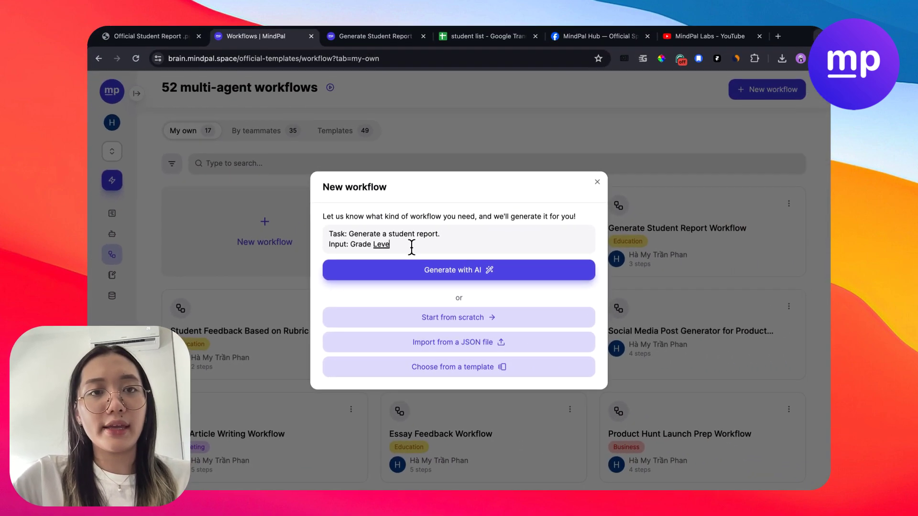
pyautogui.write('l, S')
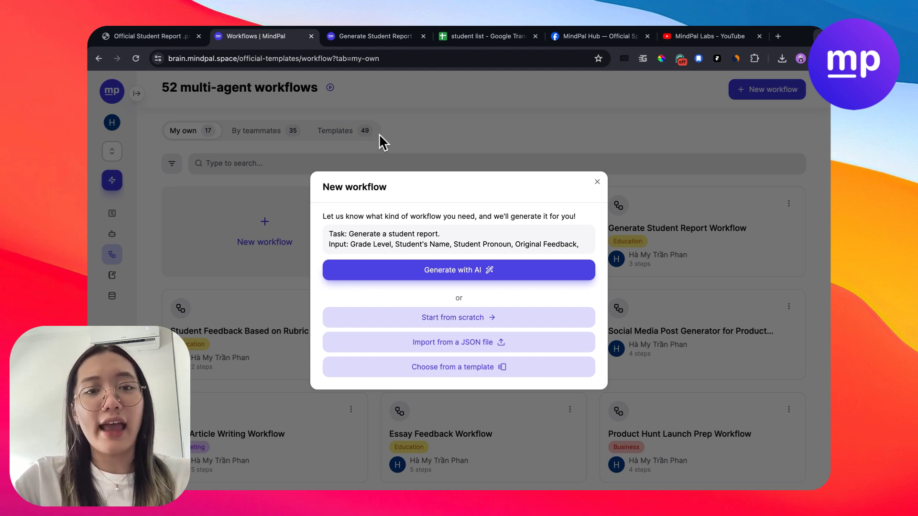
pyautogui.write('Subject.')
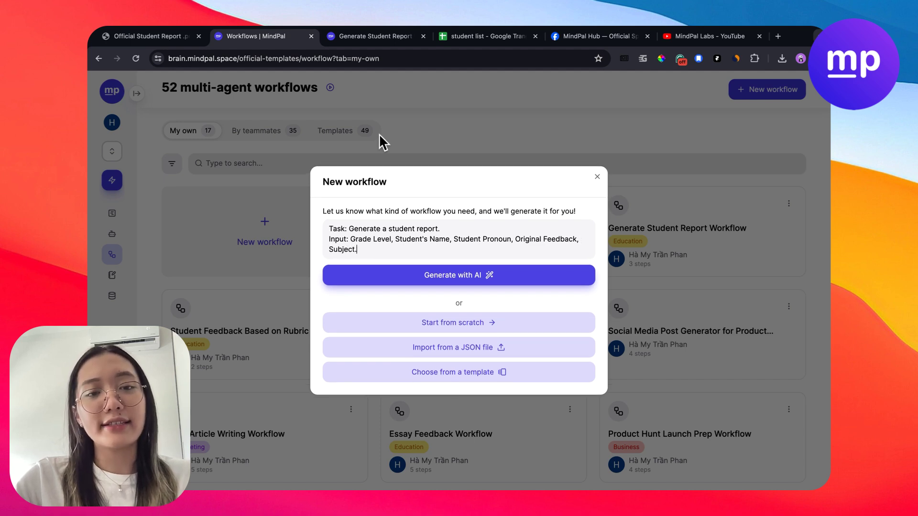
# Step: Add an Output list: Strengths & Weaknesses, Areas for improvement, Specific Recommendation
pyautogui.hotkey('shift', 'Return')
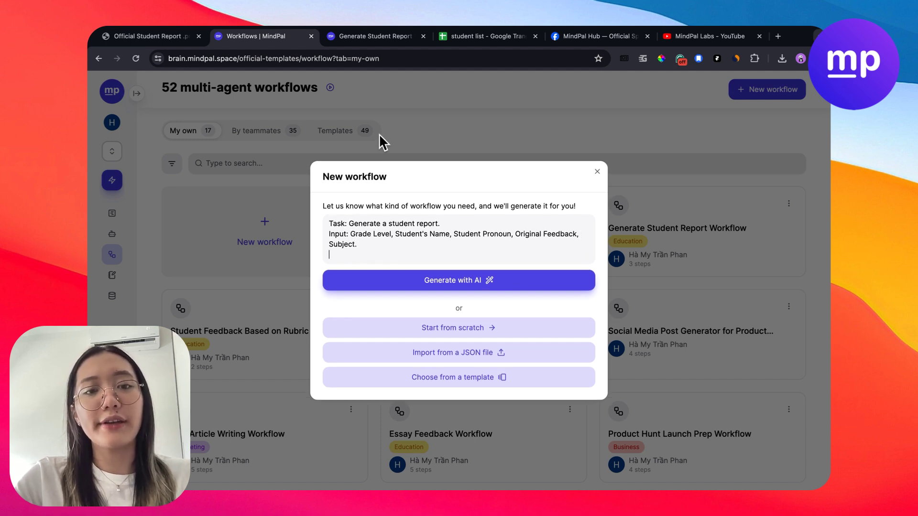
pyautogui.write('Output:')
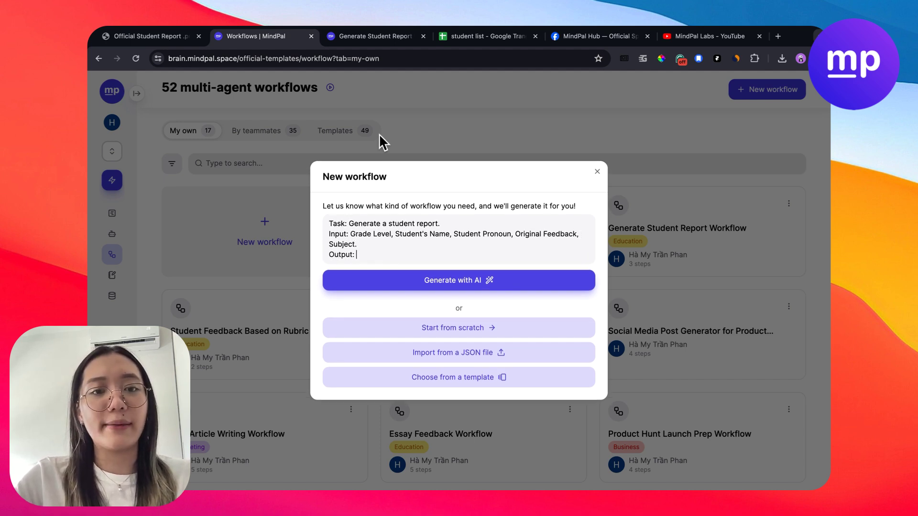
pyautogui.hotkey('shift', 'Return')
pyautogui.write('- ')
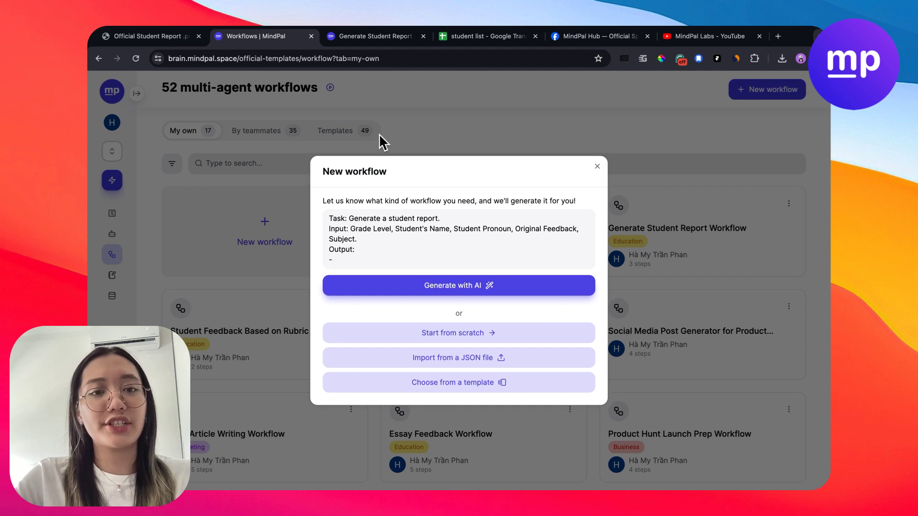
pyautogui.write('Strengths & ')
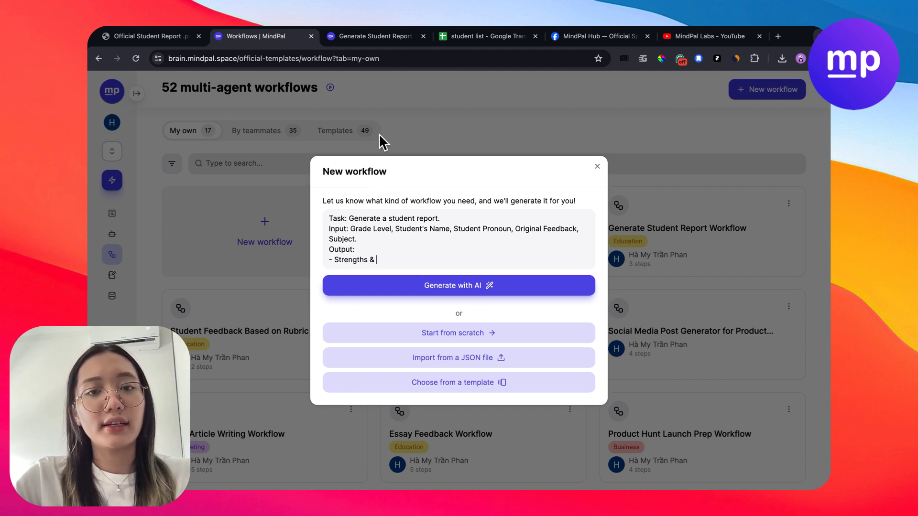
pyautogui.write('Weakens')
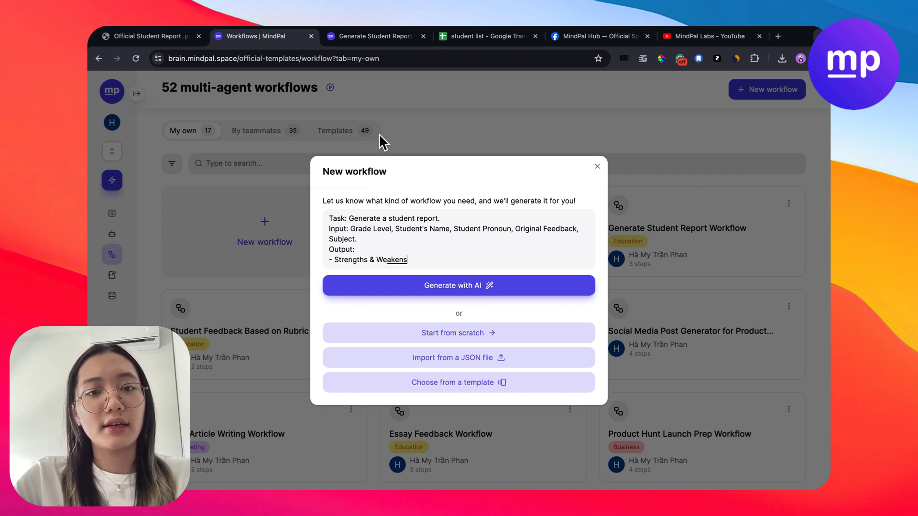
pyautogui.press('BackSpace')
pyautogui.press('BackSpace')
pyautogui.press('BackSpace')
pyautogui.write('nese')
pyautogui.press('BackSpace')
pyautogui.write('ses.')
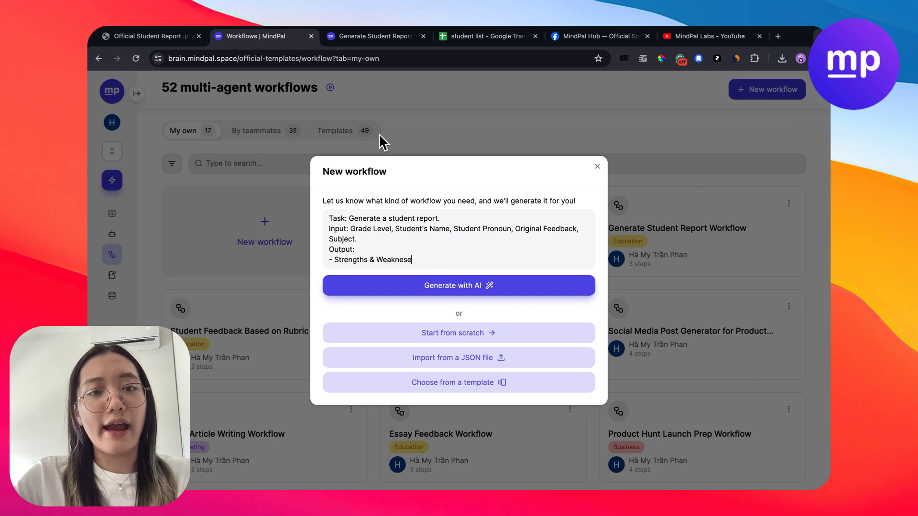
pyautogui.press('Return')
pyautogui.write('- Are')
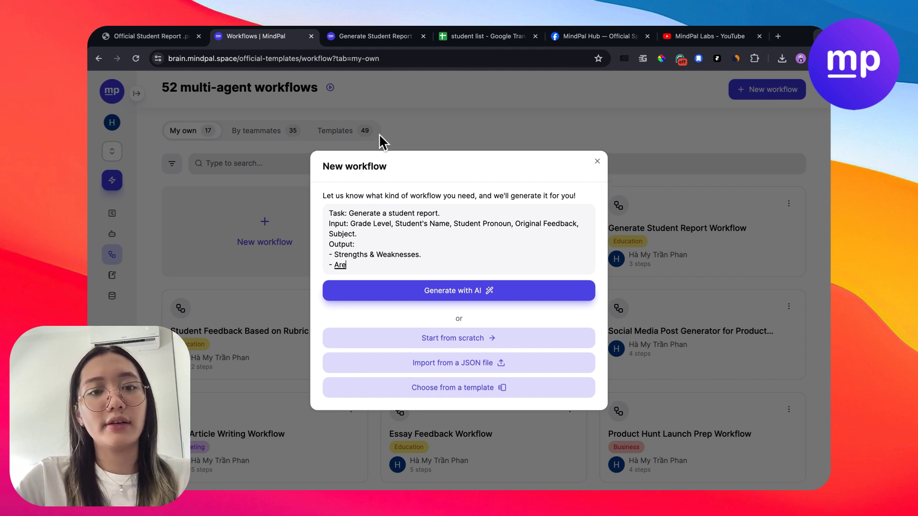
pyautogui.write('as for improveme')
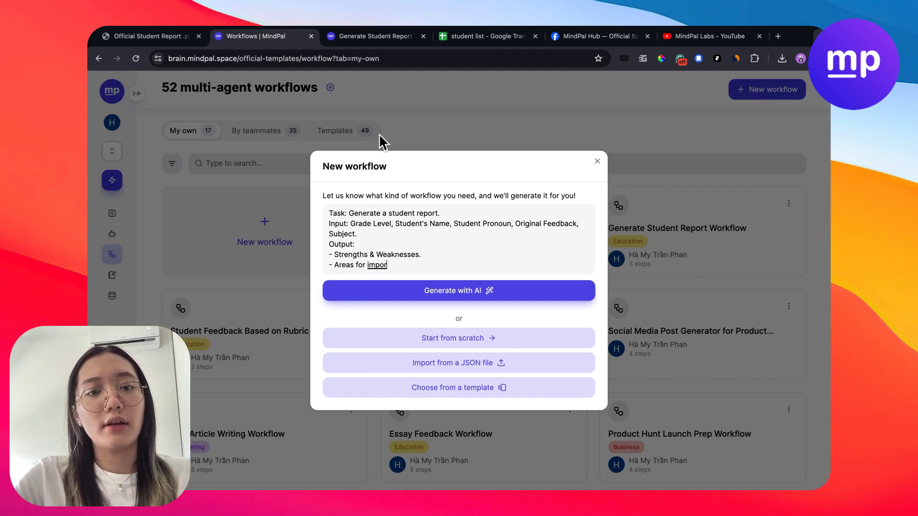
pyautogui.write('nt')
pyautogui.press('Return')
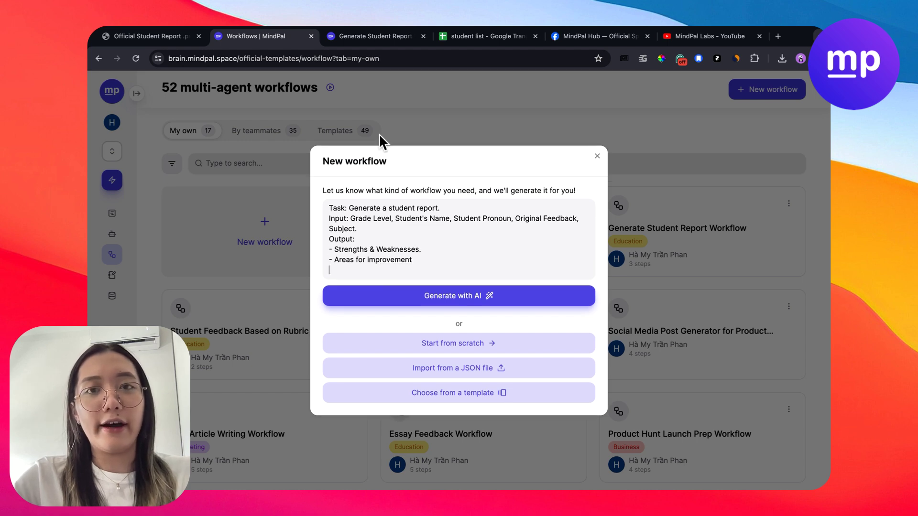
pyautogui.write('- ')
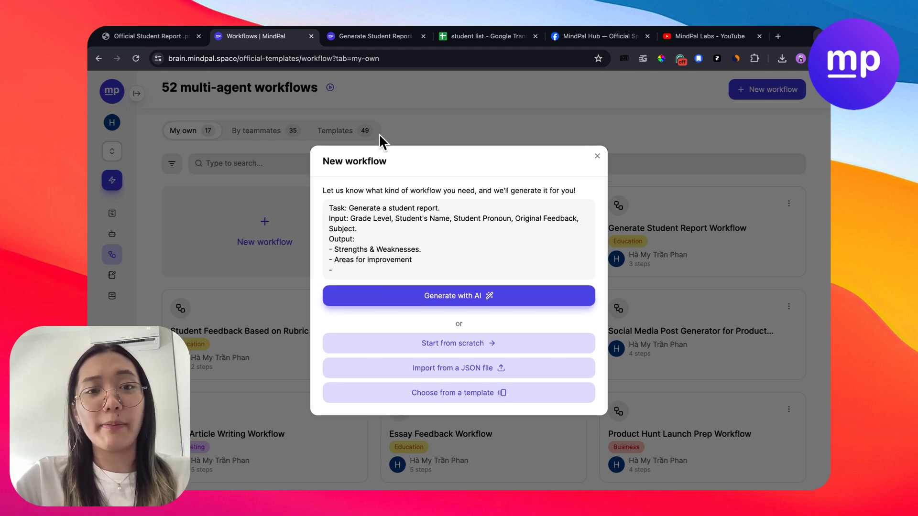
pyautogui.write('Specific ')
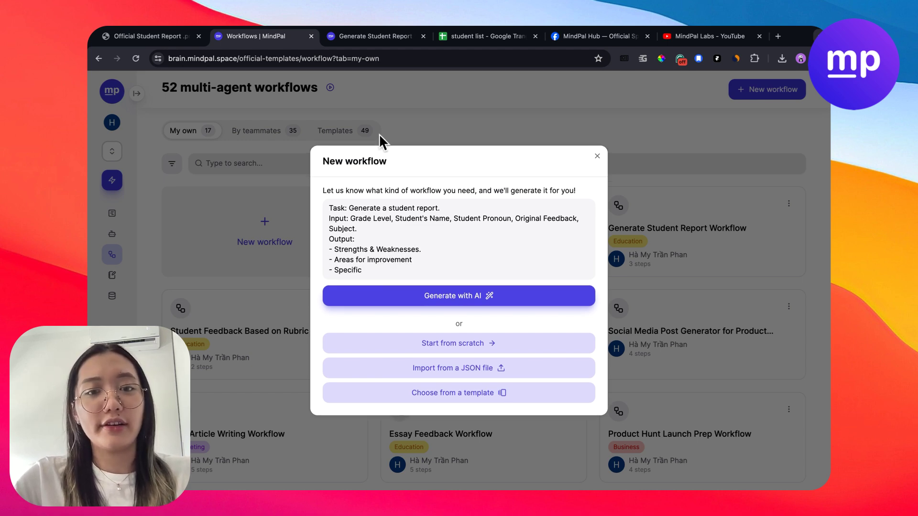
pyautogui.write('Recommendation.')
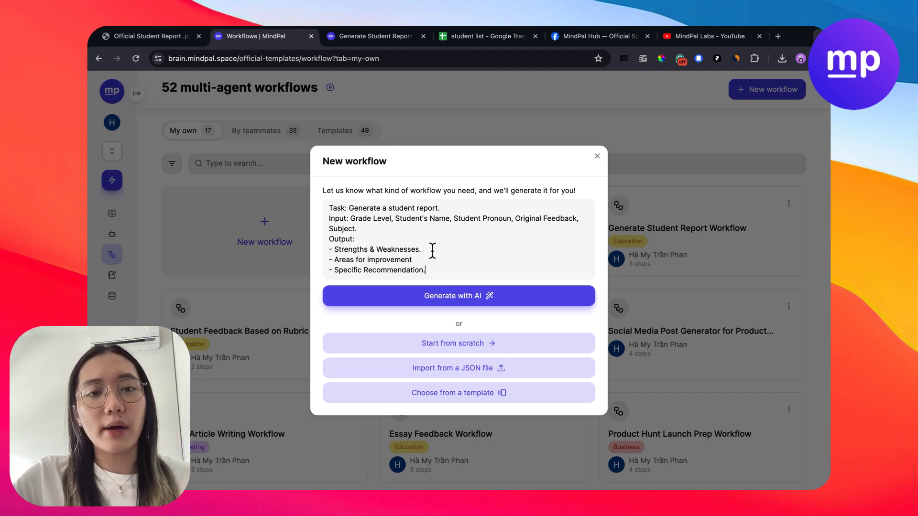
# Step: Review the output bullets and add a period after 'Areas for improvement'
pyautogui.moveTo(395, 230); pyautogui.dragTo(321, 221)
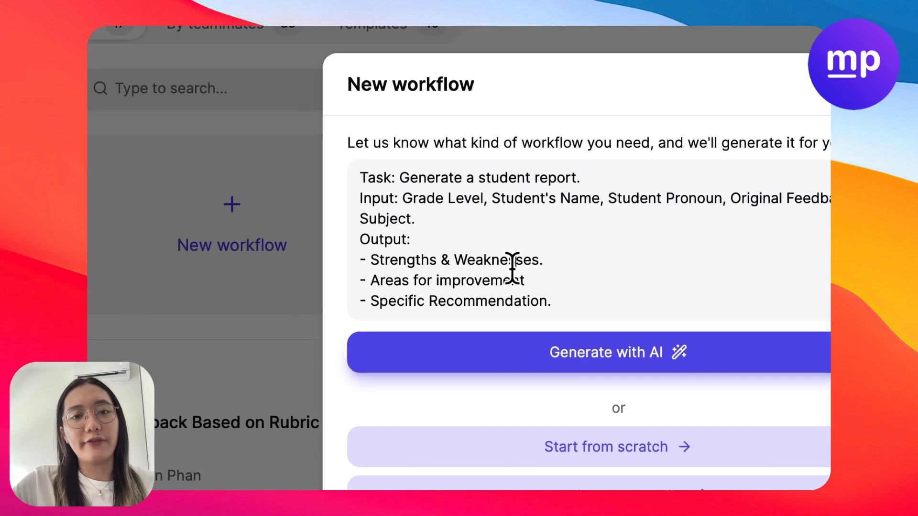
pyautogui.tripleClick(408, 250)
pyautogui.click(539, 284)
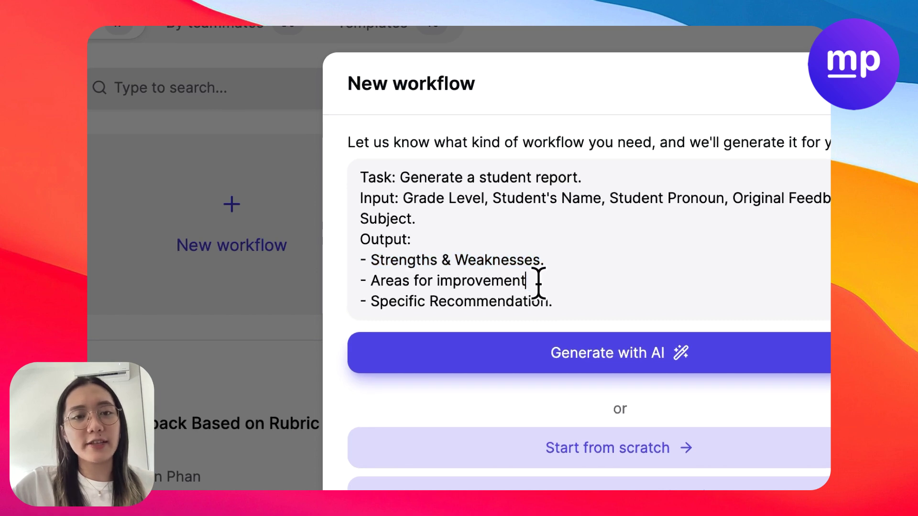
pyautogui.moveTo(553, 302); pyautogui.dragTo(353, 266)
pyautogui.click(549, 303)
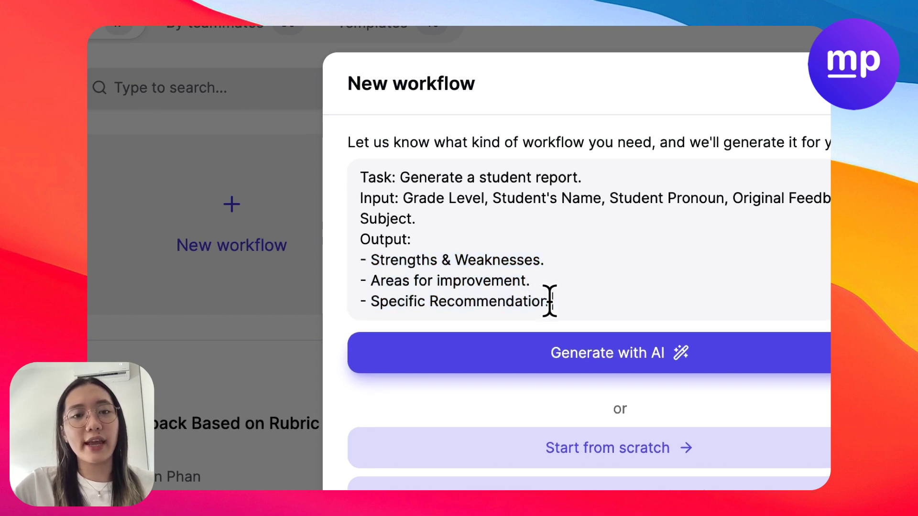
# Step: Add a '- Self-learning tips' bullet, then delete it and review the final description
pyautogui.press('Return')
pyautogui.write('-')
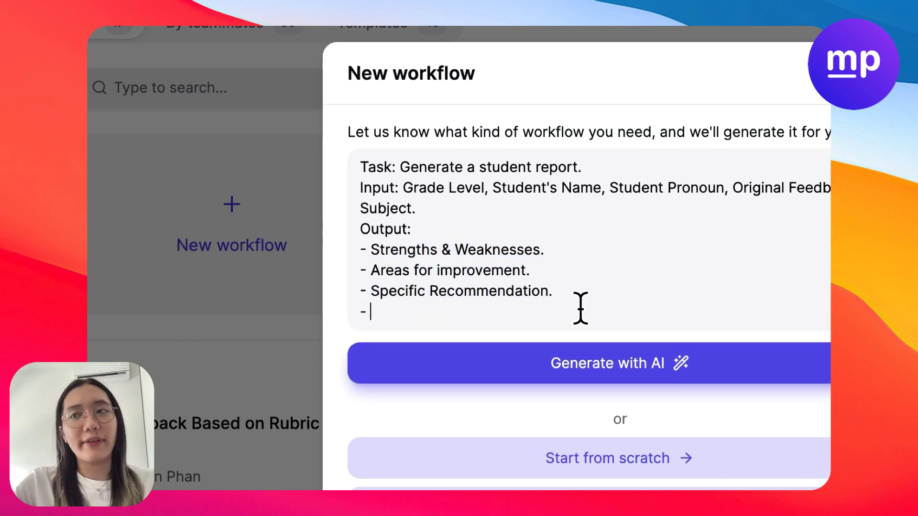
pyautogui.write(' Learnin')
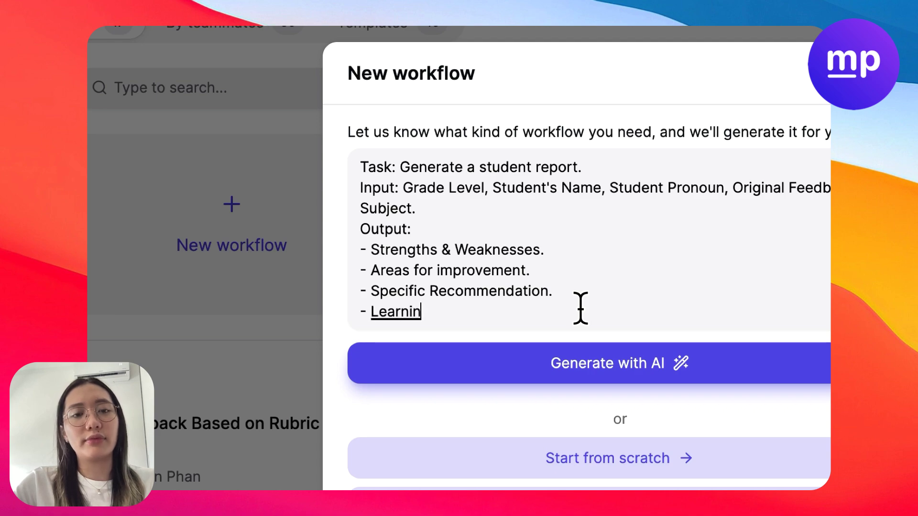
pyautogui.write('g tips')
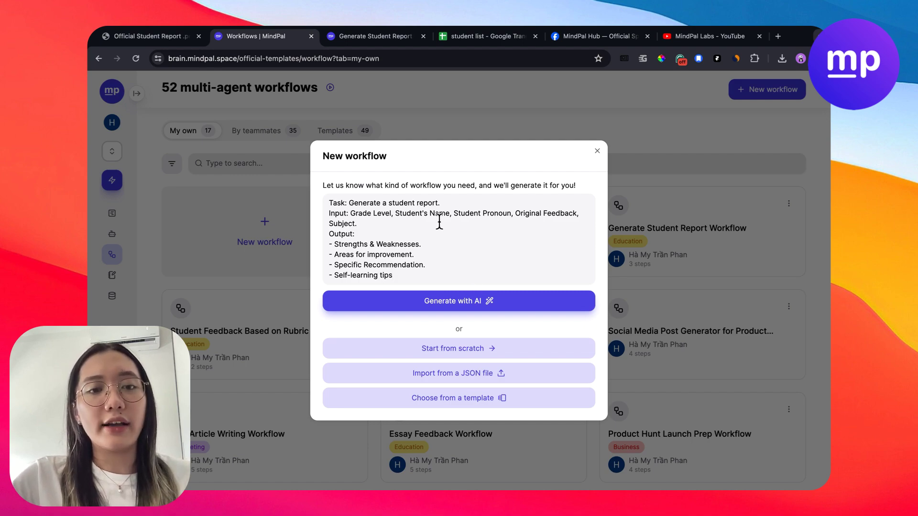
pyautogui.moveTo(404, 273); pyautogui.dragTo(310, 272)
pyautogui.press('BackSpace')
pyautogui.press('BackSpace')
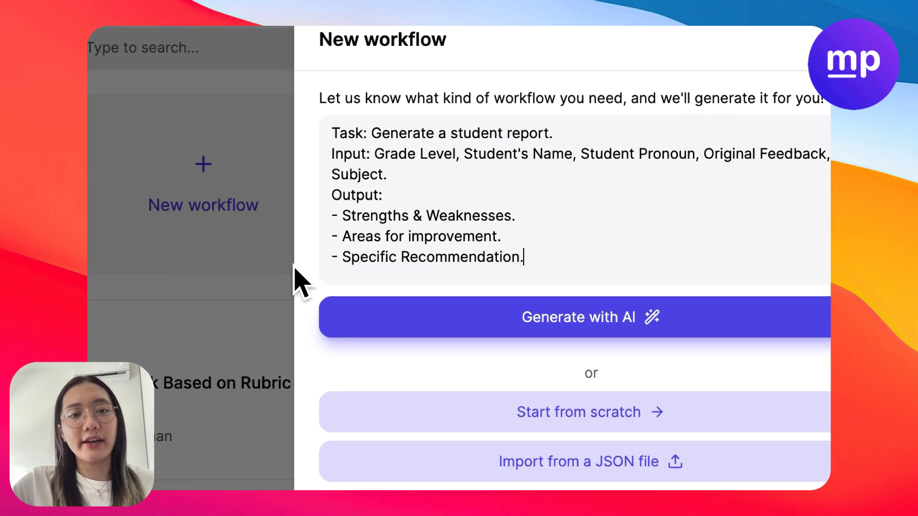
pyautogui.moveTo(549, 258); pyautogui.dragTo(330, 137)
pyautogui.click(436, 199)
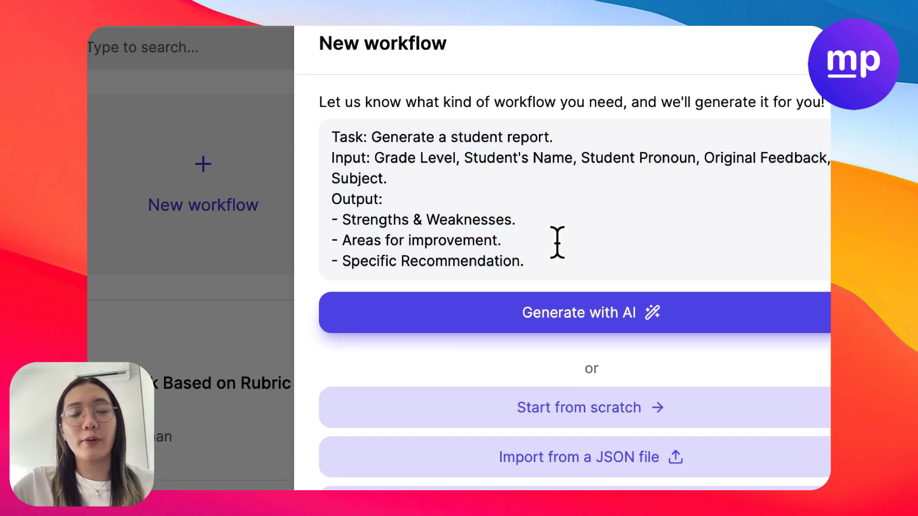
pyautogui.moveTo(545, 262); pyautogui.dragTo(319, 196)
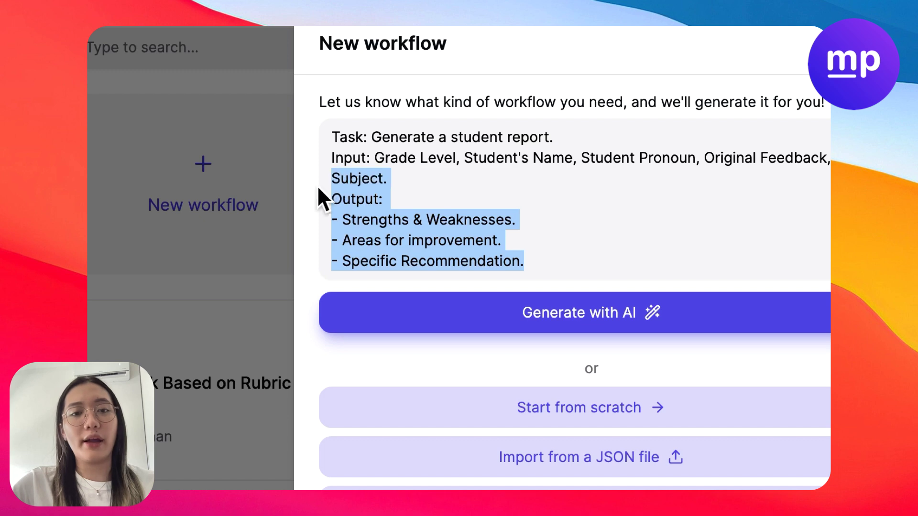
# Step: Generate the AI draft and review its five trigger inputs and three steps
pyautogui.click(538, 318)
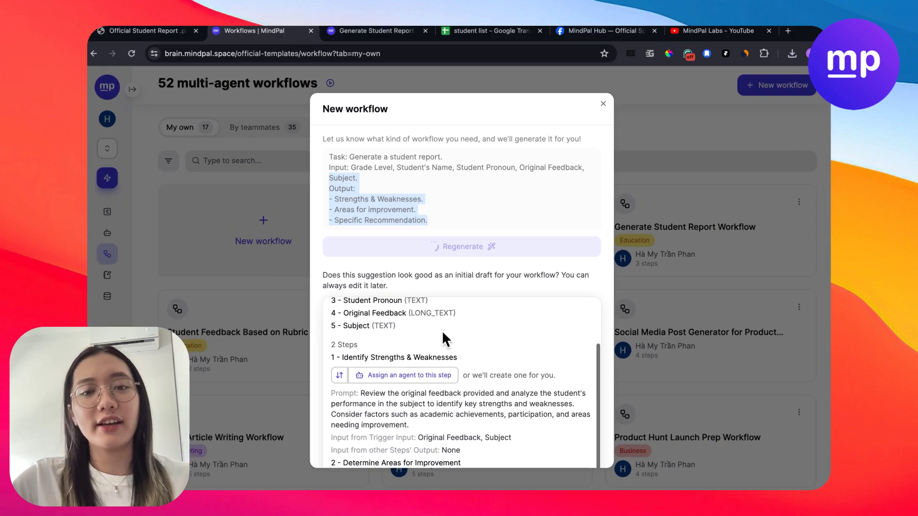
pyautogui.scroll(3, 551, 378)
pyautogui.scroll(-5, 435, 345)
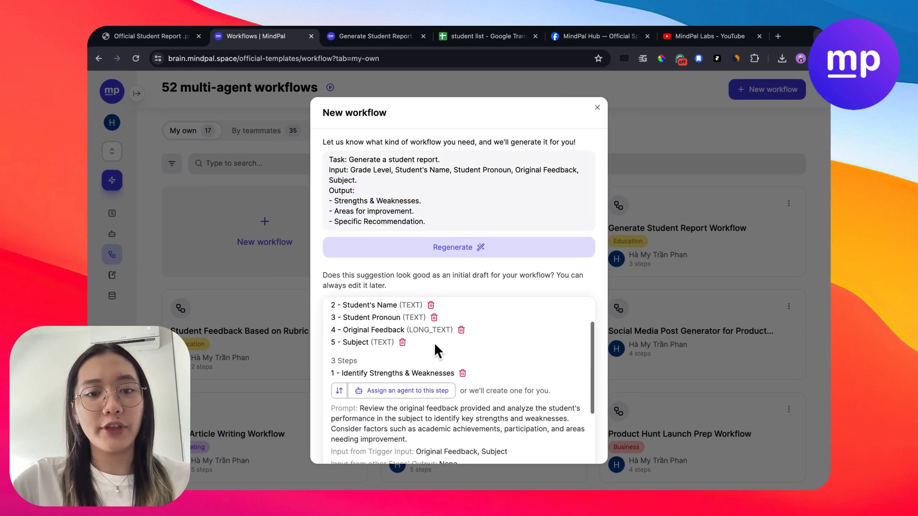
pyautogui.scroll(-2, 476, 359)
pyautogui.scroll(3, 476, 360)
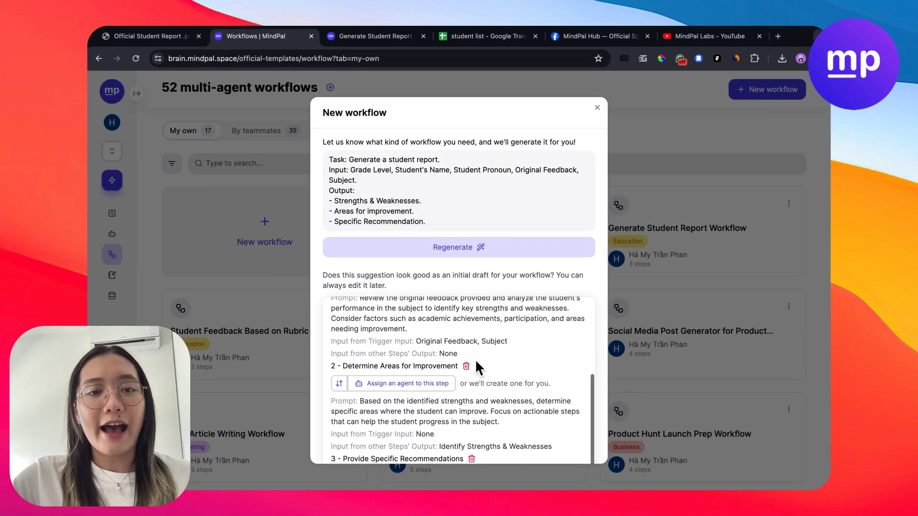
pyautogui.scroll(-3, 475, 360)
pyautogui.scroll(3, 475, 360)
pyautogui.scroll(3, 475, 360)
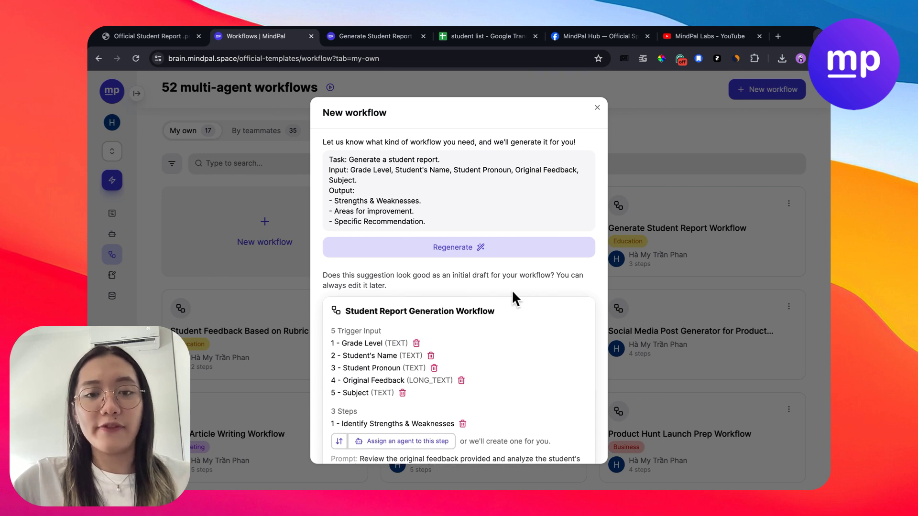
pyautogui.scroll(-3, 512, 290)
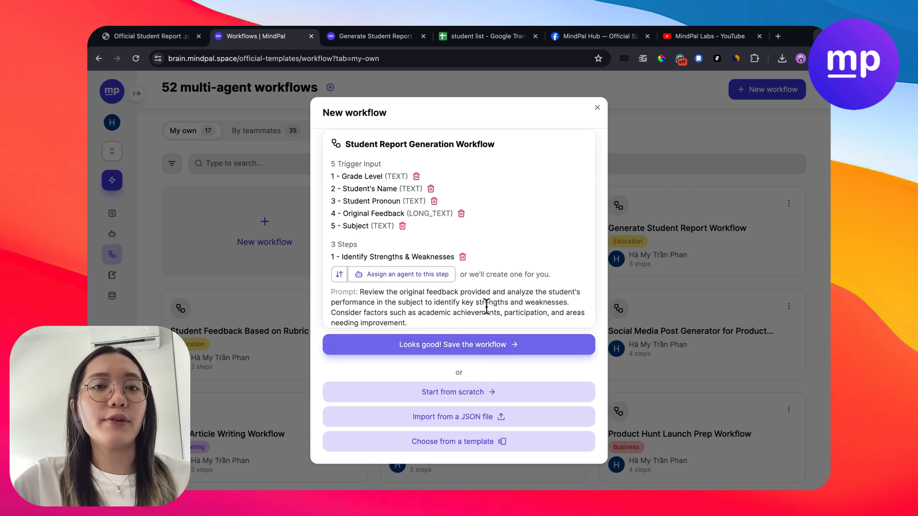
pyautogui.scroll(-5, 487, 306)
pyautogui.scroll(6, 488, 316)
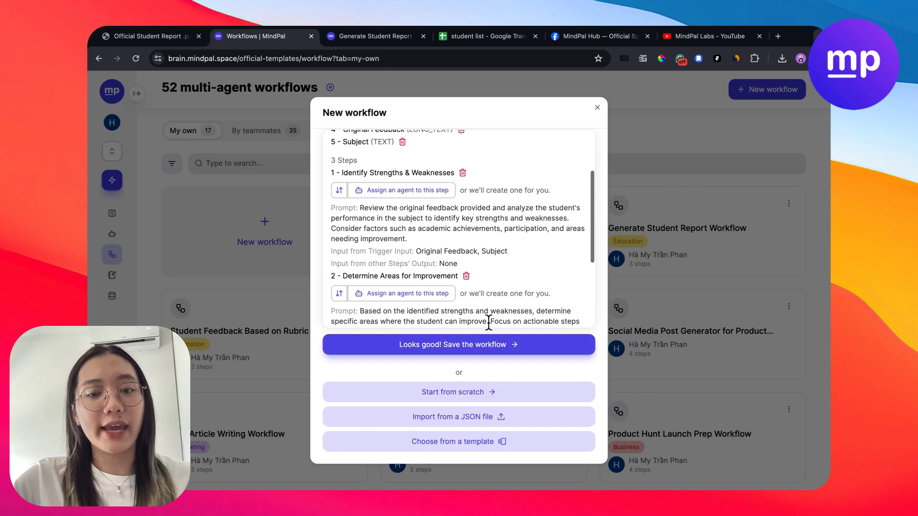
pyautogui.scroll(4, 463, 251)
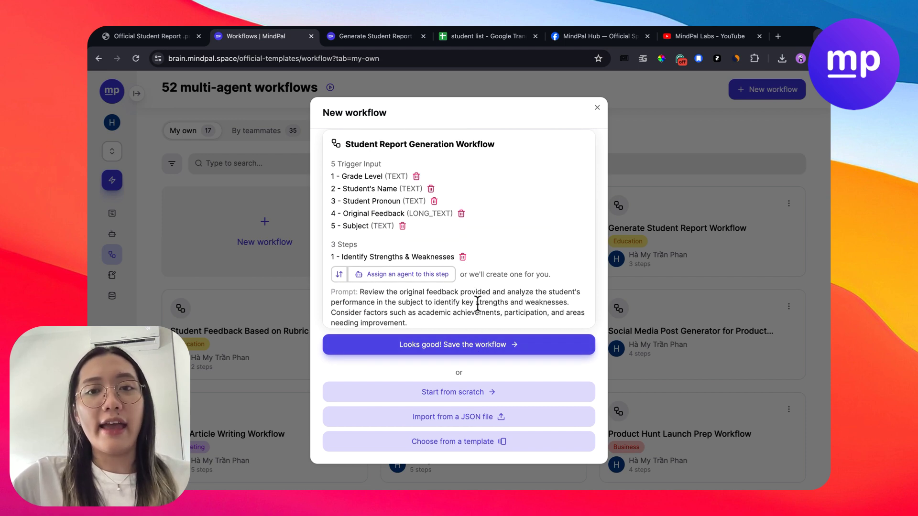
pyautogui.scroll(4, 482, 248)
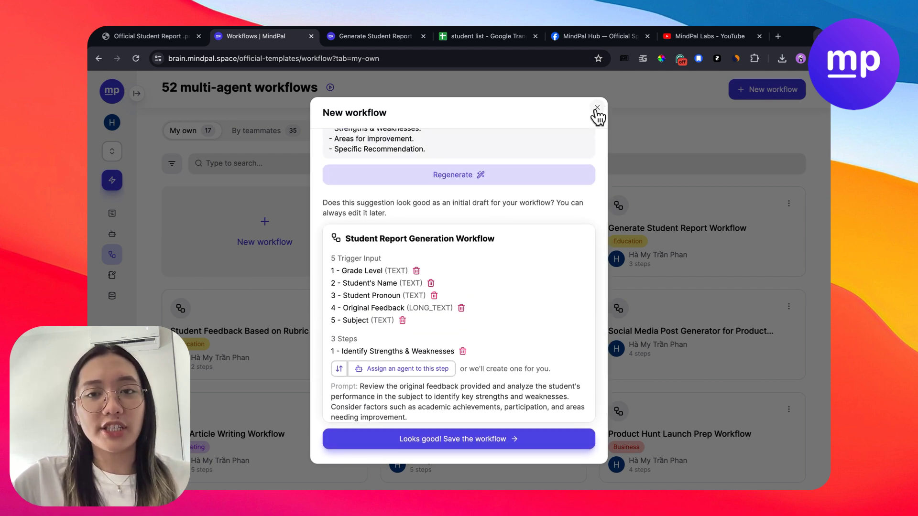
pyautogui.scroll(3, 487, 306)
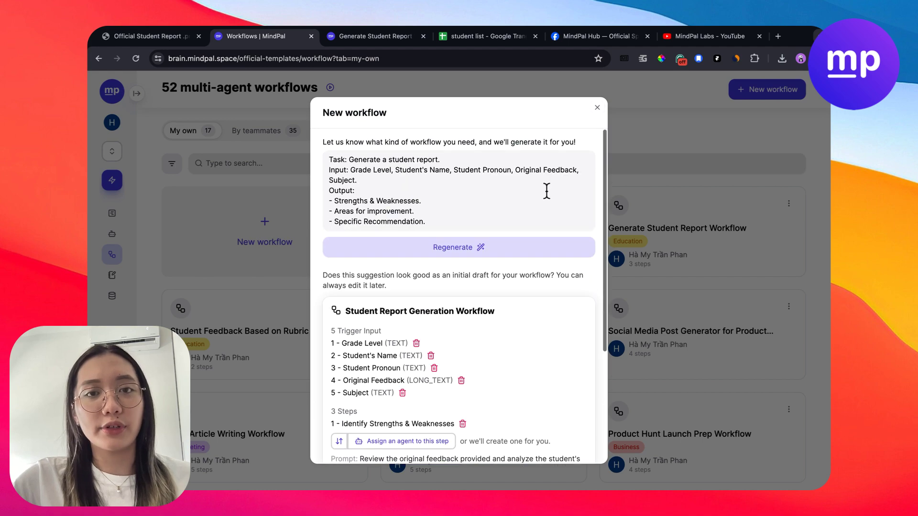
# Step: Discard the AI draft, open the existing Generate Student Report Workflow, and view its trigger inputs
pyautogui.click(598, 109)
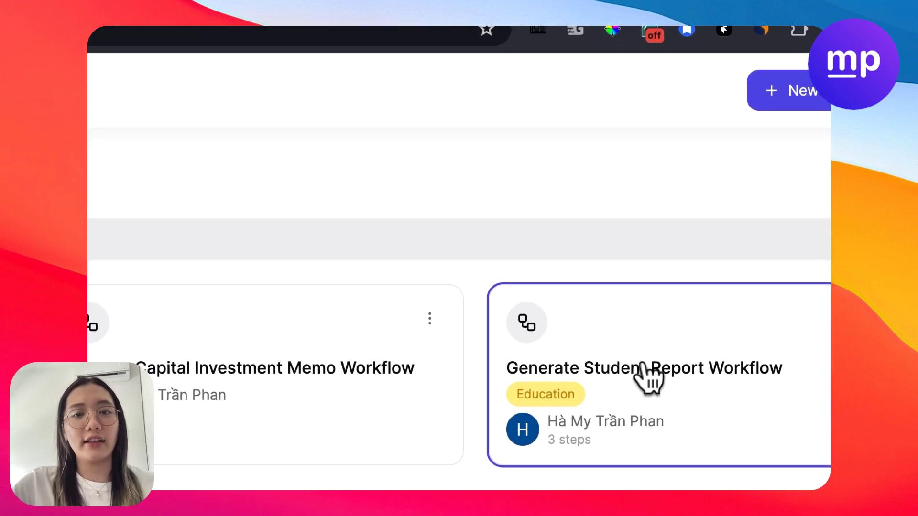
pyautogui.click(678, 228)
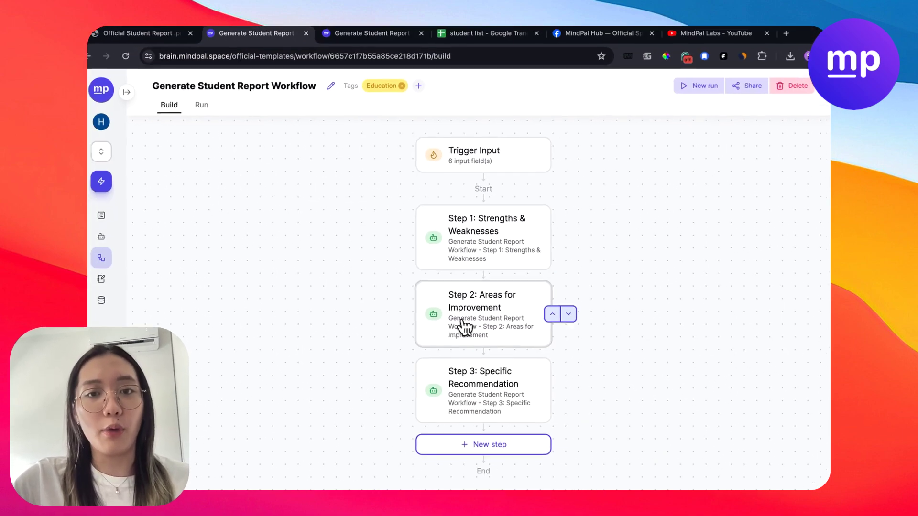
pyautogui.click(526, 216)
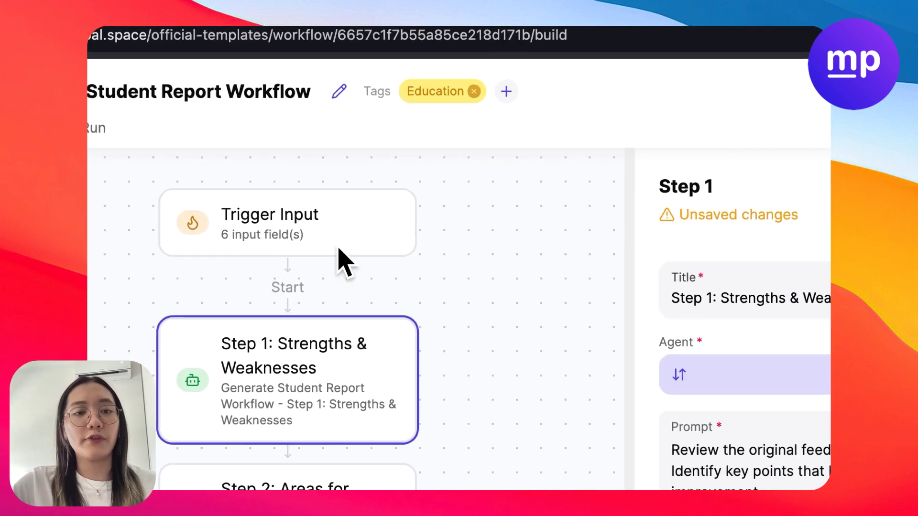
pyautogui.click(290, 229)
# Step: Review Step 1's title, agent and prompt, then the prompts of Steps 2 and 3
pyautogui.click(407, 387)
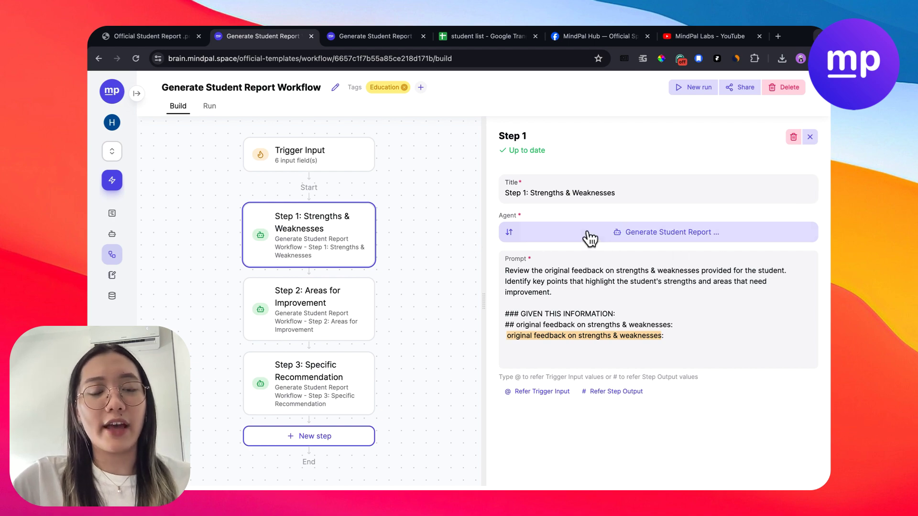
pyautogui.click(350, 304)
pyautogui.click(330, 253)
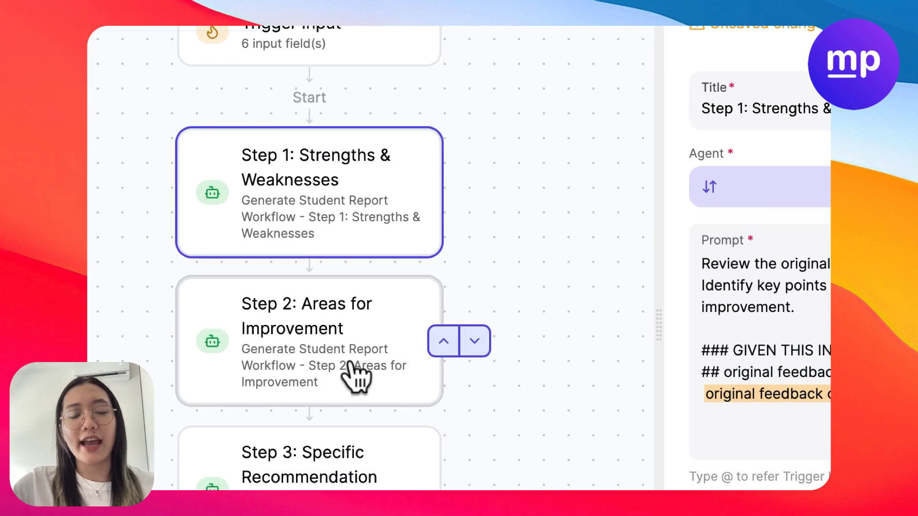
pyautogui.click(354, 373)
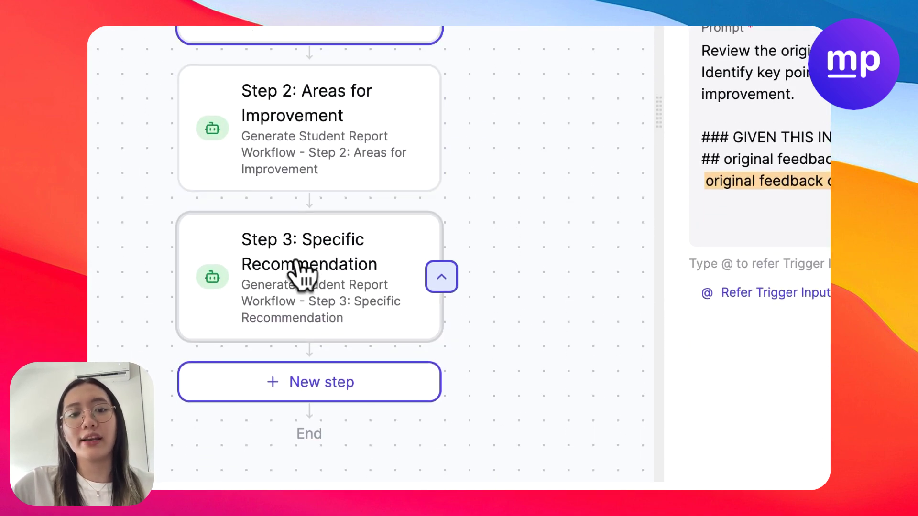
pyautogui.click(300, 274)
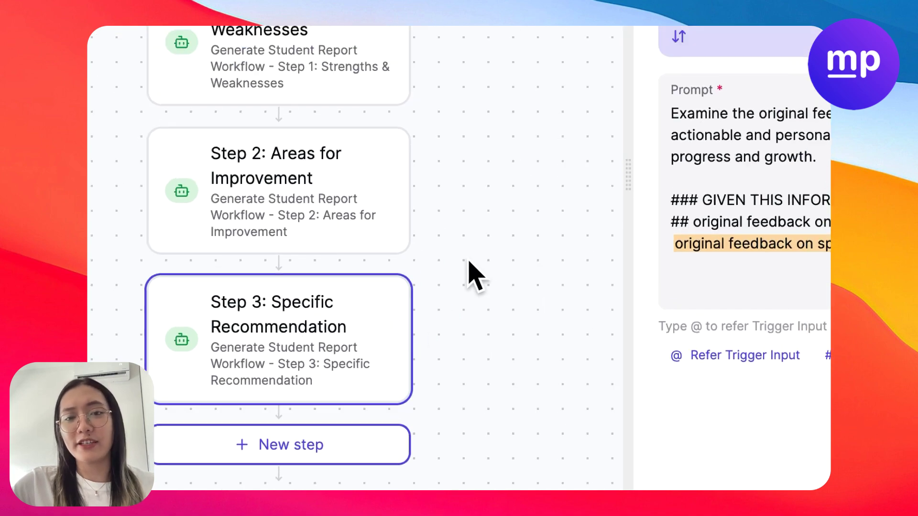
# Step: Open Step 1's agent settings and have AI enhance its background text
pyautogui.click(273, 205)
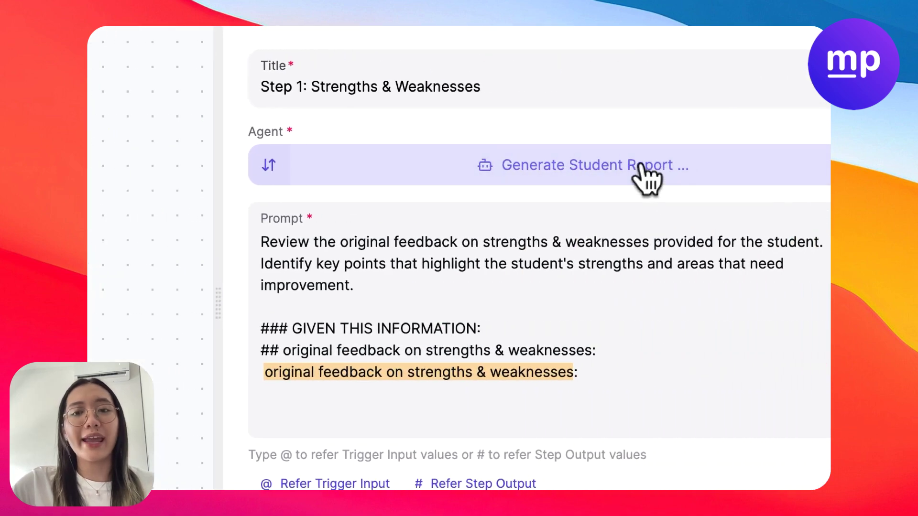
pyautogui.click(587, 166)
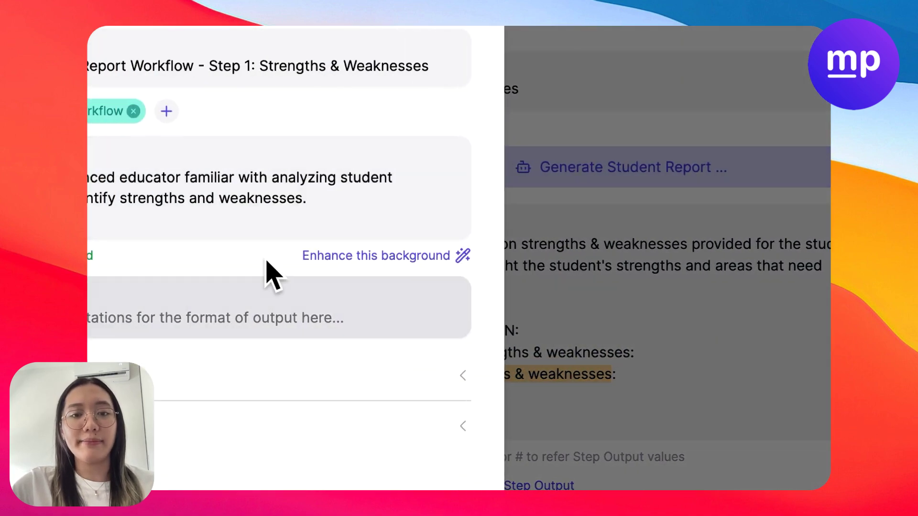
pyautogui.click(407, 247)
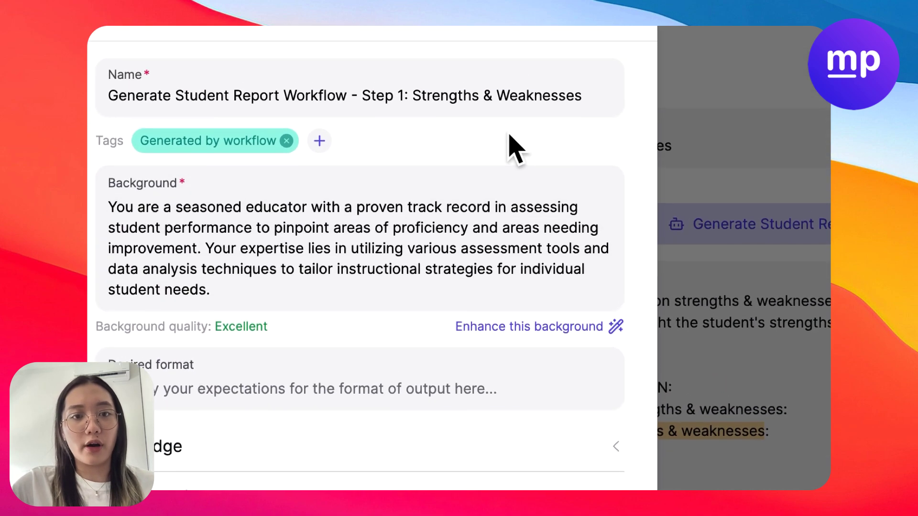
pyautogui.tripleClick(286, 268)
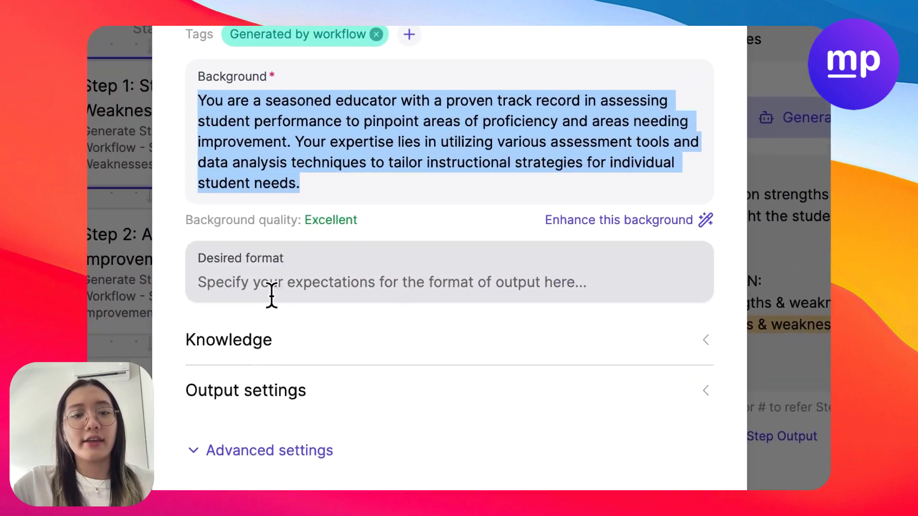
# Step: Enter 'Bullet points' and 'Elaborate more on each points' as Step 1's desired format
pyautogui.click(304, 282)
pyautogui.write('Bull')
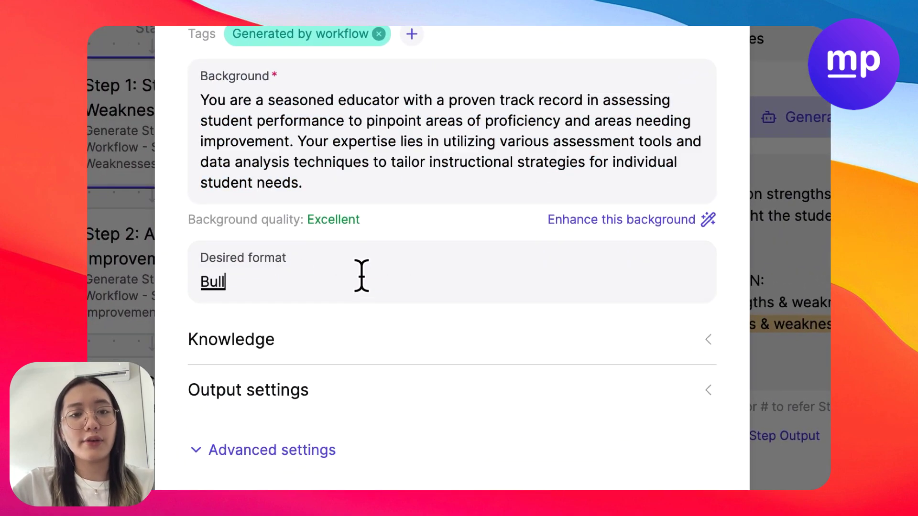
pyautogui.write('et points')
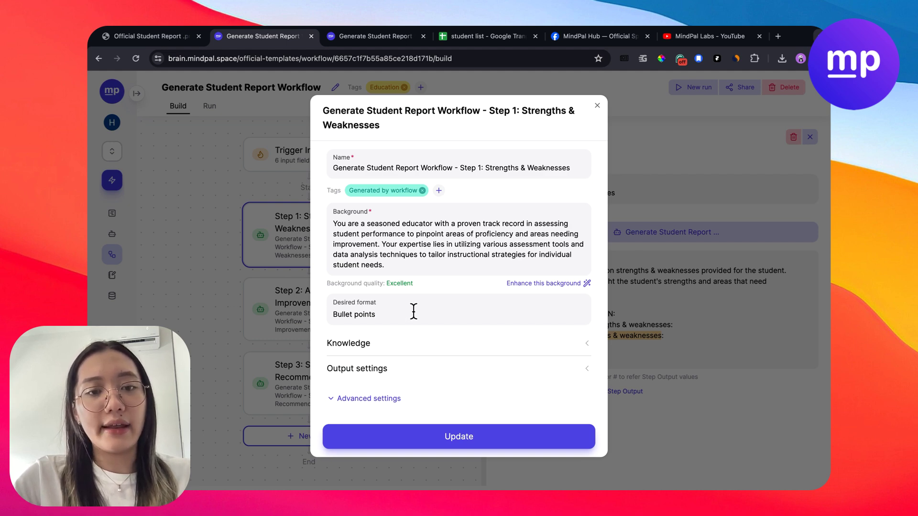
pyautogui.press('Return')
pyautogui.write('Ele')
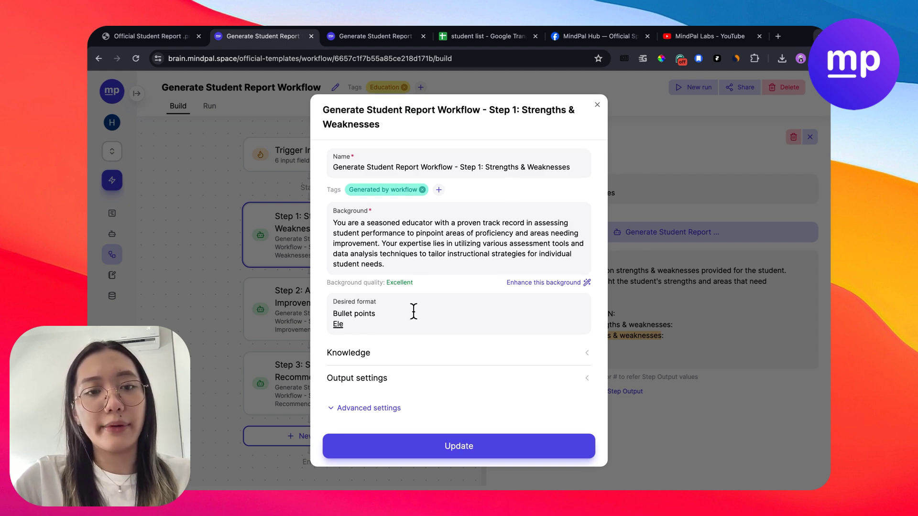
pyautogui.press('BackSpace')
pyautogui.press('BackSpace')
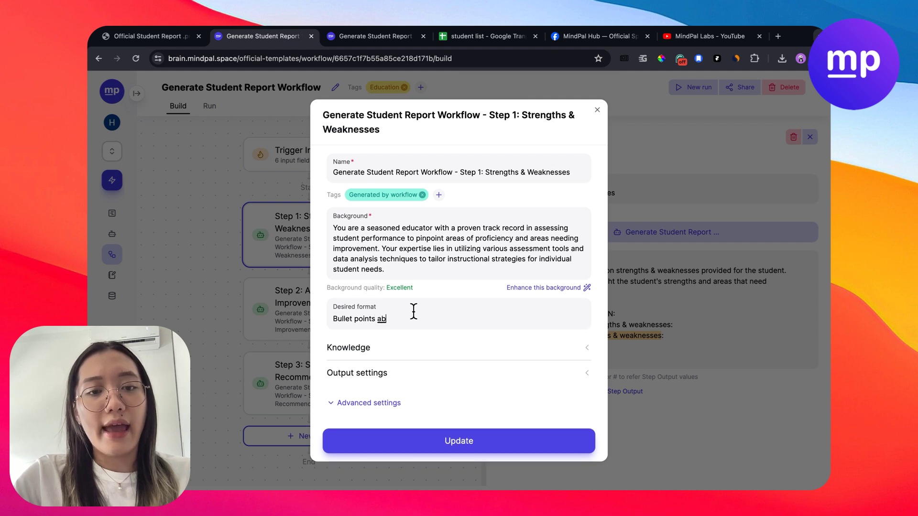
pyautogui.press('Return')
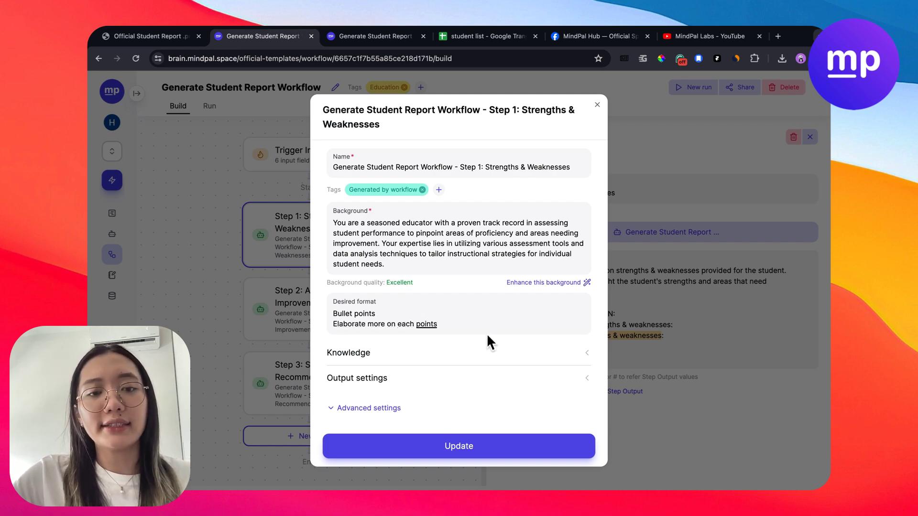
pyautogui.moveTo(442, 323); pyautogui.dragTo(299, 316)
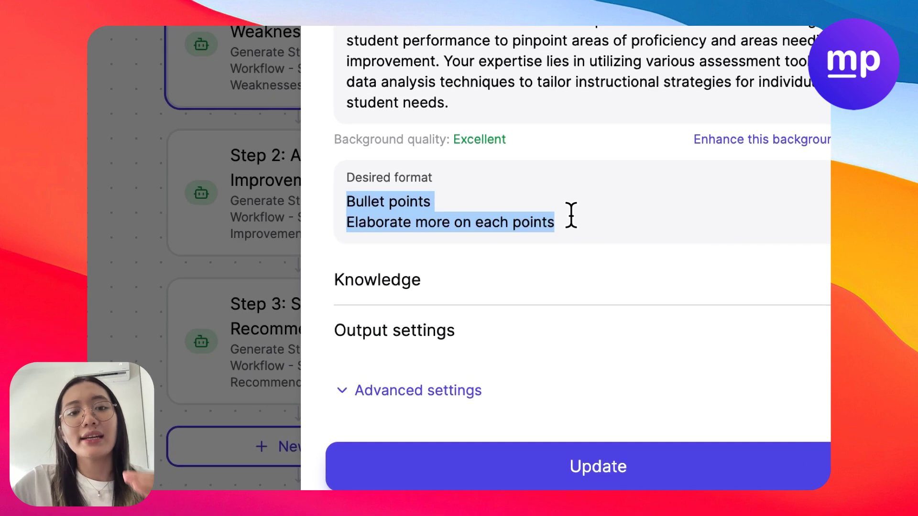
pyautogui.moveTo(565, 217); pyautogui.dragTo(315, 199)
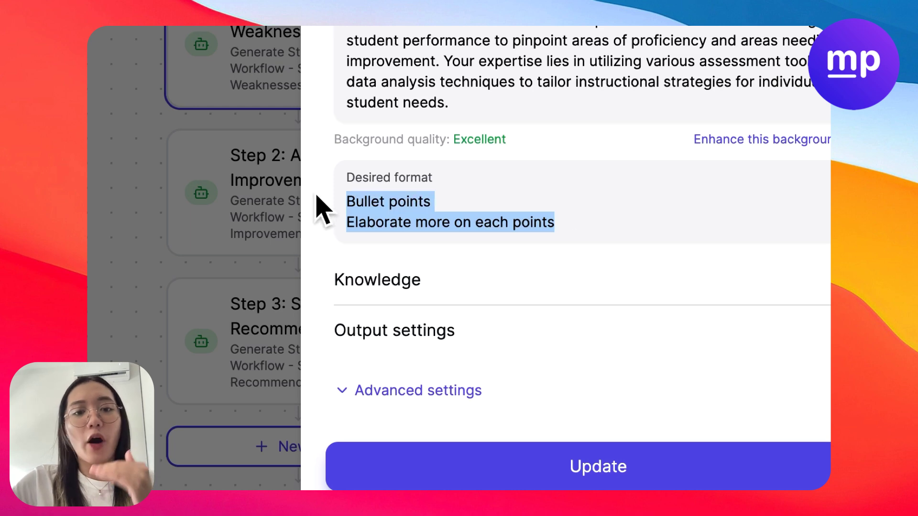
pyautogui.click(480, 197)
pyautogui.moveTo(580, 221); pyautogui.dragTo(338, 199)
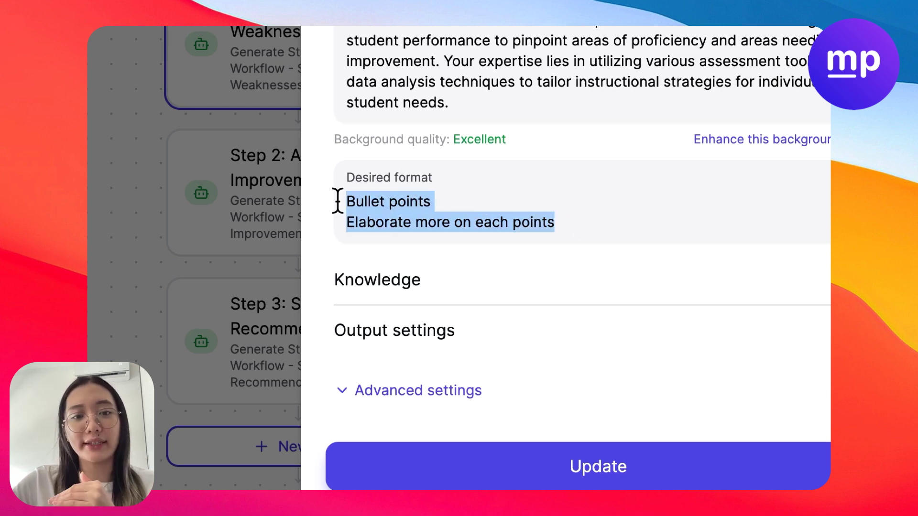
pyautogui.click(488, 199)
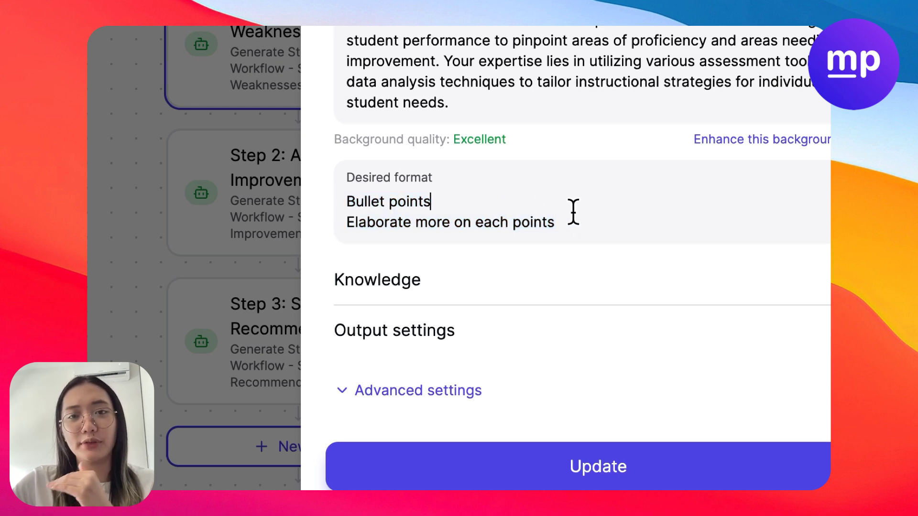
pyautogui.moveTo(573, 212); pyautogui.dragTo(313, 211)
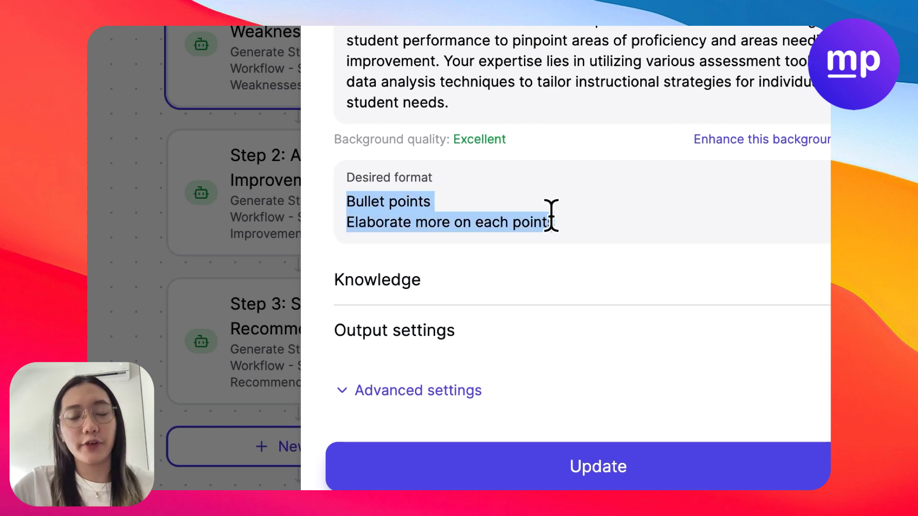
# Step: Check Step 1's model settings, keeping GPT-3.5 Turbo, 2000 max tokens and temperature 0,3
pyautogui.hscroll(3, 588, 287)
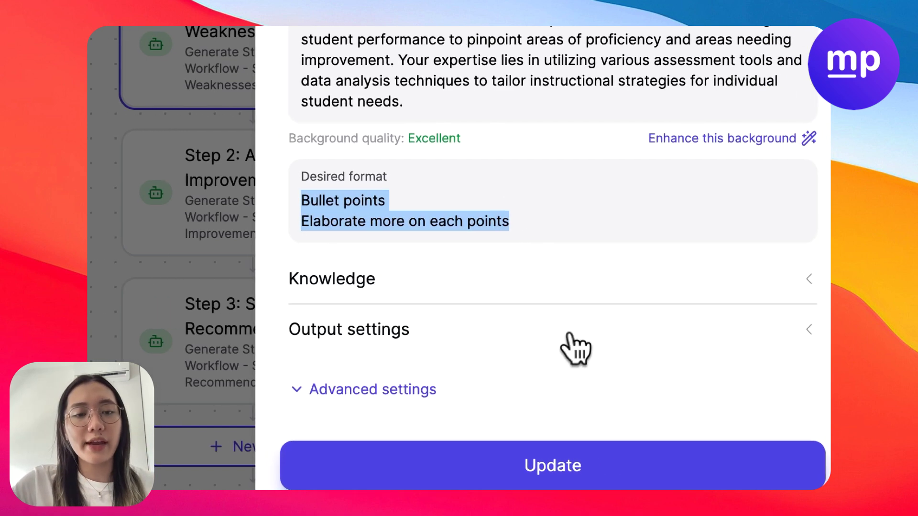
pyautogui.click(381, 374)
pyautogui.scroll(-3, 414, 303)
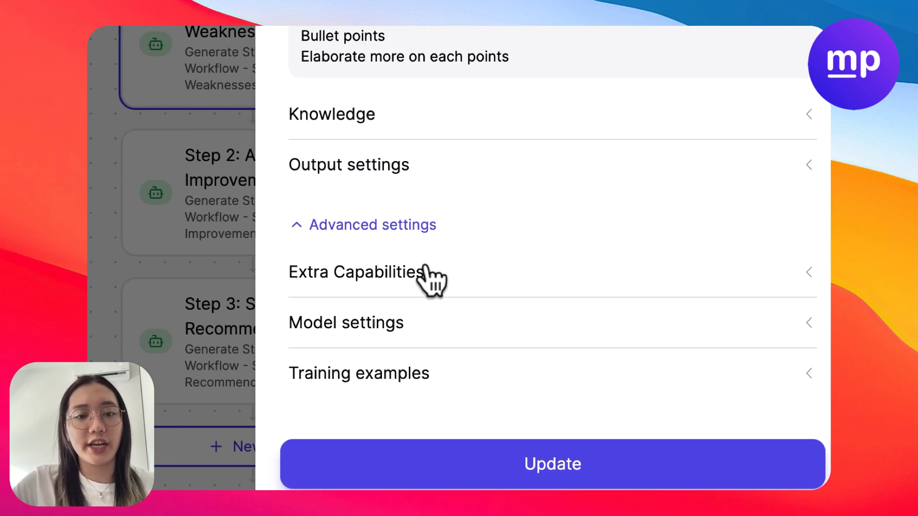
pyautogui.click(380, 308)
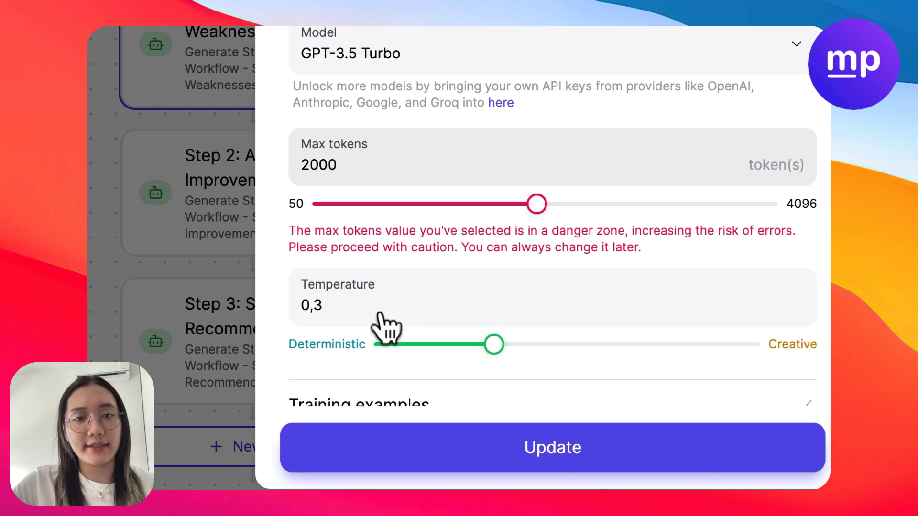
pyautogui.scroll(2, 416, 140)
pyautogui.click(418, 141)
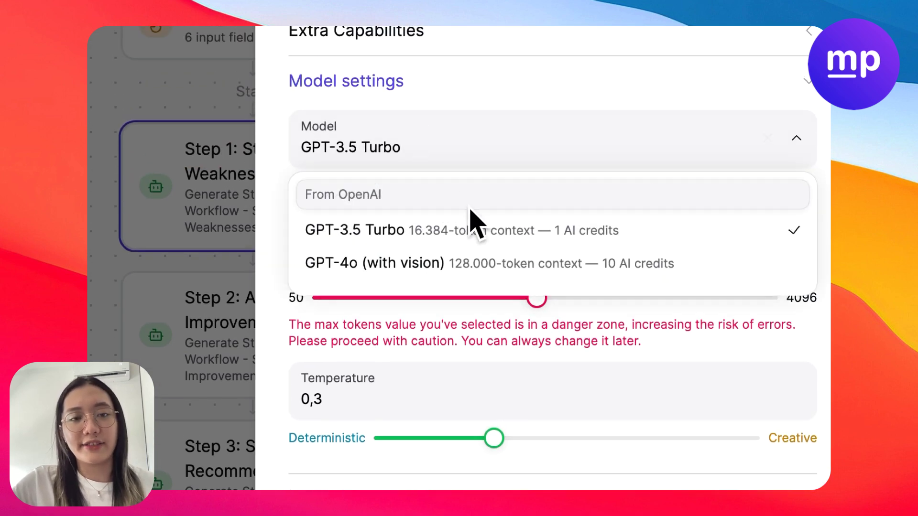
pyautogui.scroll(1, 518, 154)
pyautogui.click(512, 154)
pyautogui.scroll(-5, 512, 191)
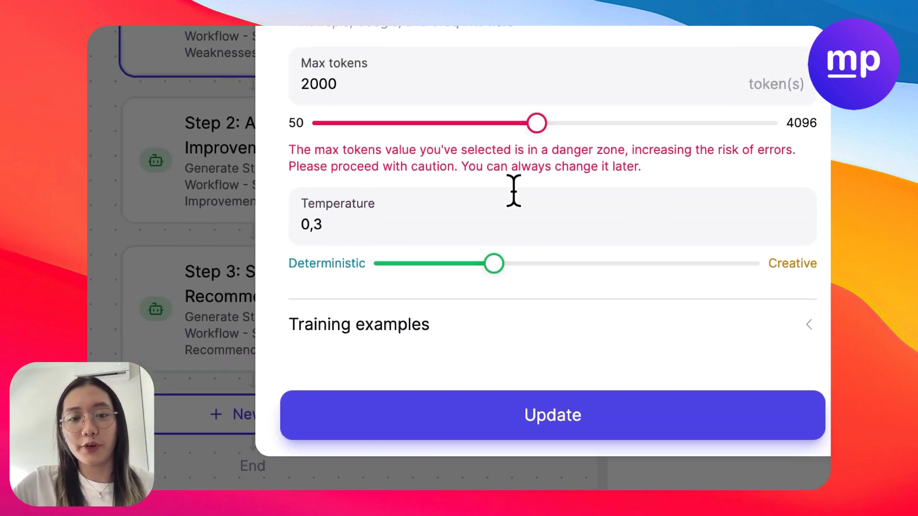
# Step: Add a user and assistant training example pair to Step 1
pyautogui.click(435, 297)
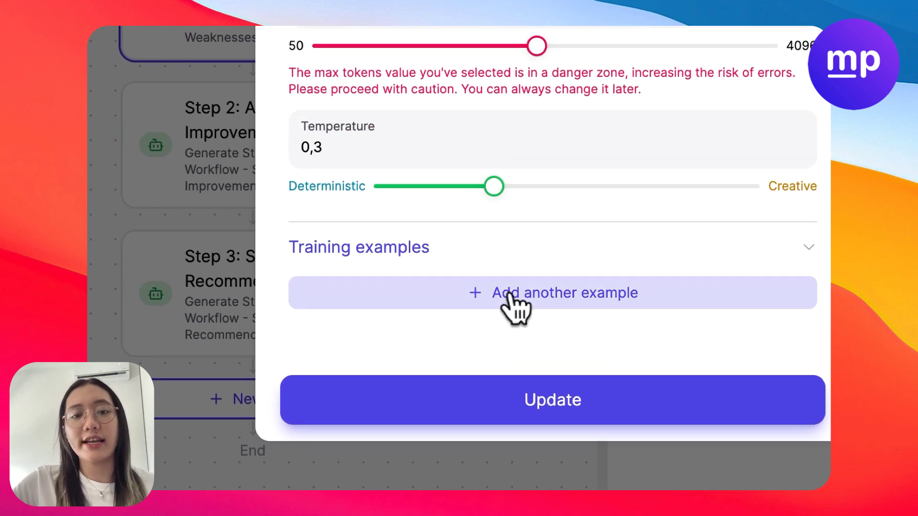
pyautogui.click(510, 295)
pyautogui.scroll(-5, 457, 308)
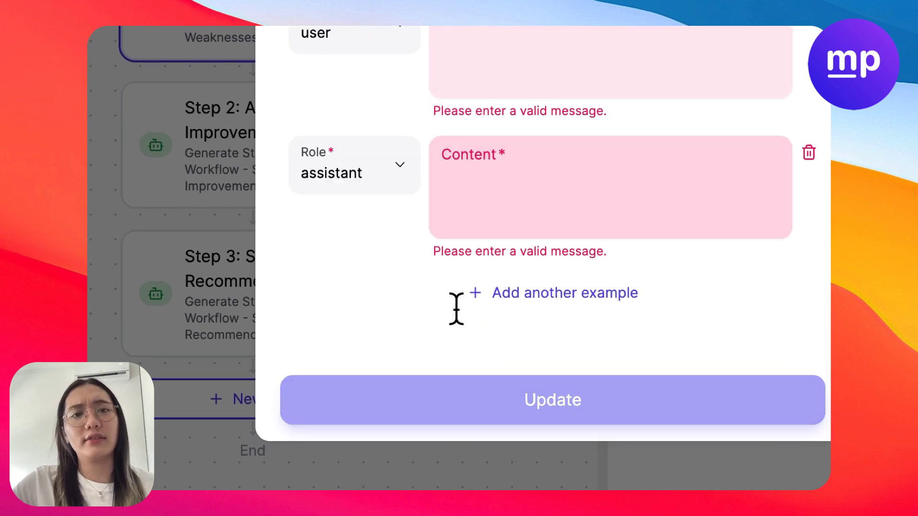
pyautogui.scroll(3, 532, 137)
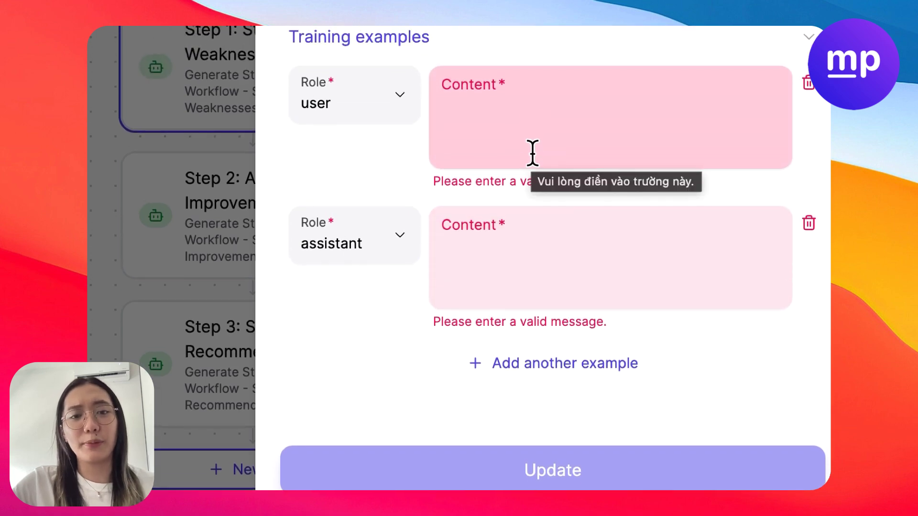
pyautogui.click(532, 146)
pyautogui.click(535, 267)
pyautogui.scroll(2, 538, 215)
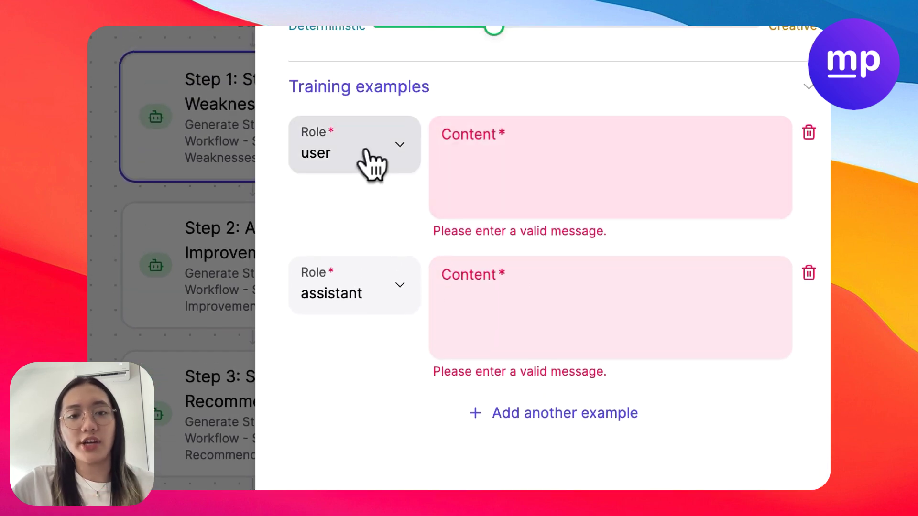
pyautogui.scroll(-1, 545, 158)
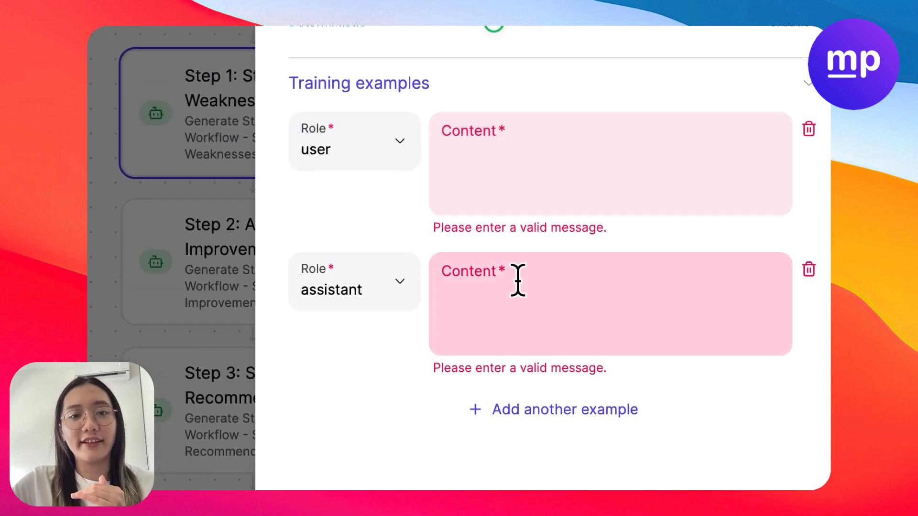
pyautogui.scroll(-5, 646, 373)
pyautogui.scroll(4, 549, 191)
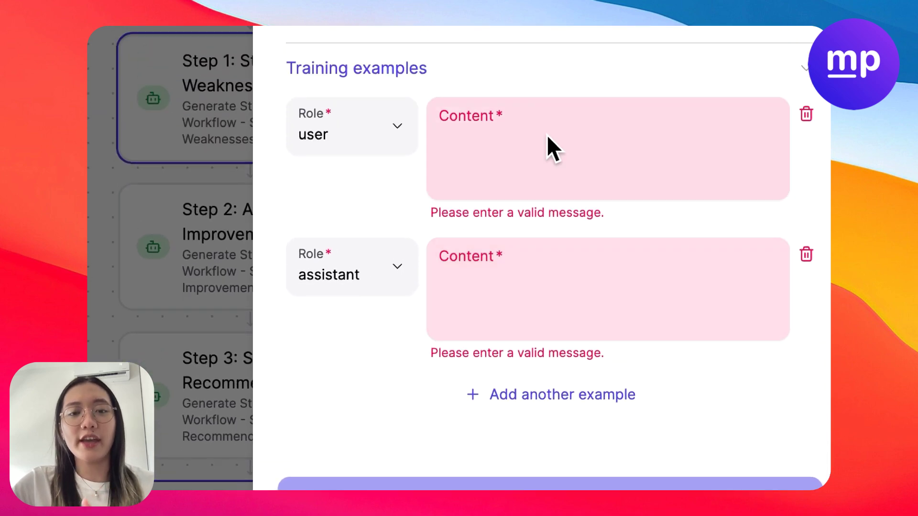
# Step: Delete both training examples and close Step 1's settings
pyautogui.click(549, 155)
pyautogui.scroll(-1, 516, 267)
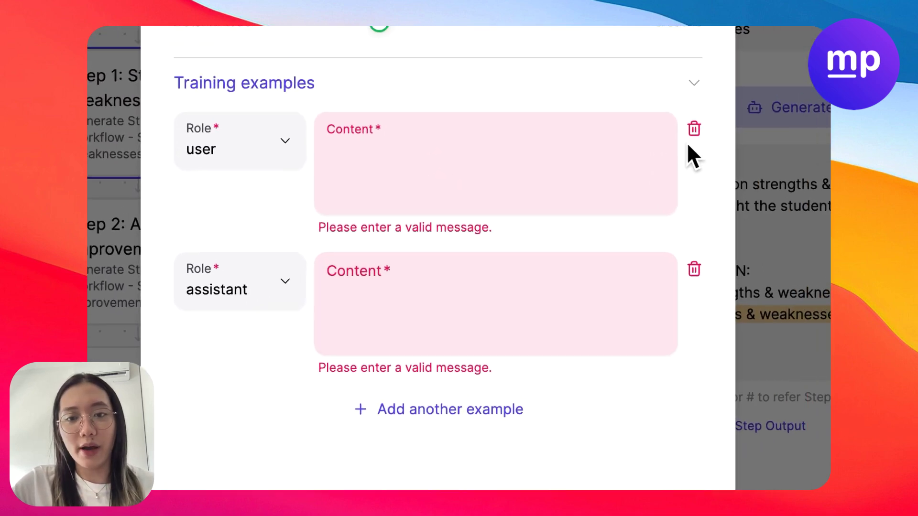
pyautogui.click(807, 88)
pyautogui.click(640, 285)
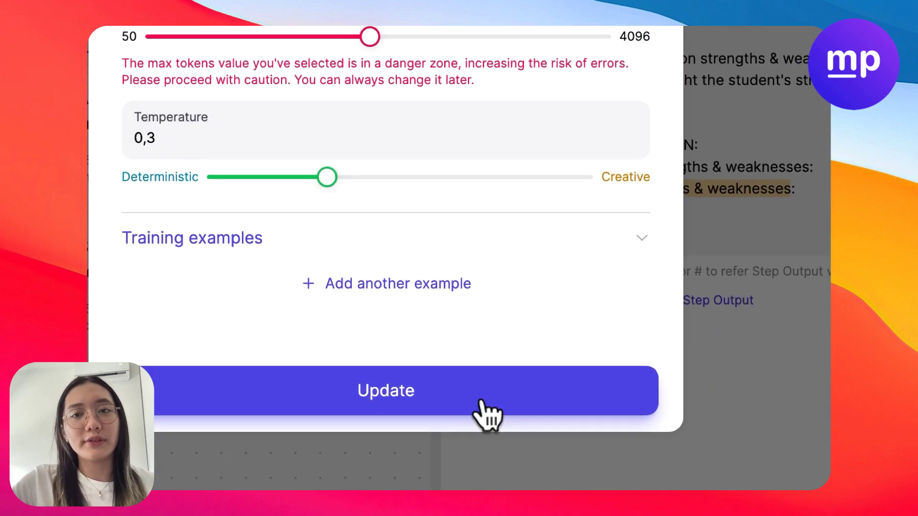
pyautogui.click(480, 397)
# Step: Open the latest Generate Student Report run from the Workflow threads and view Step 2's suggestions
pyautogui.click(660, 88)
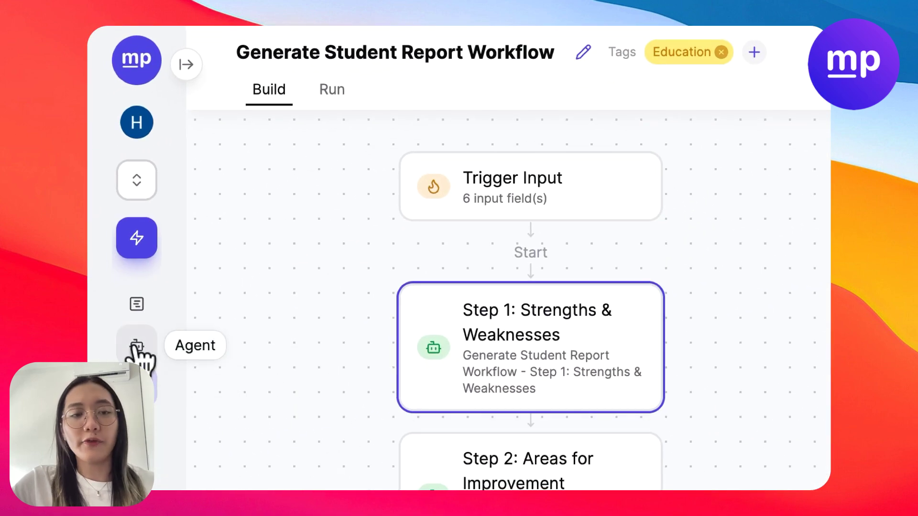
pyautogui.click(136, 307)
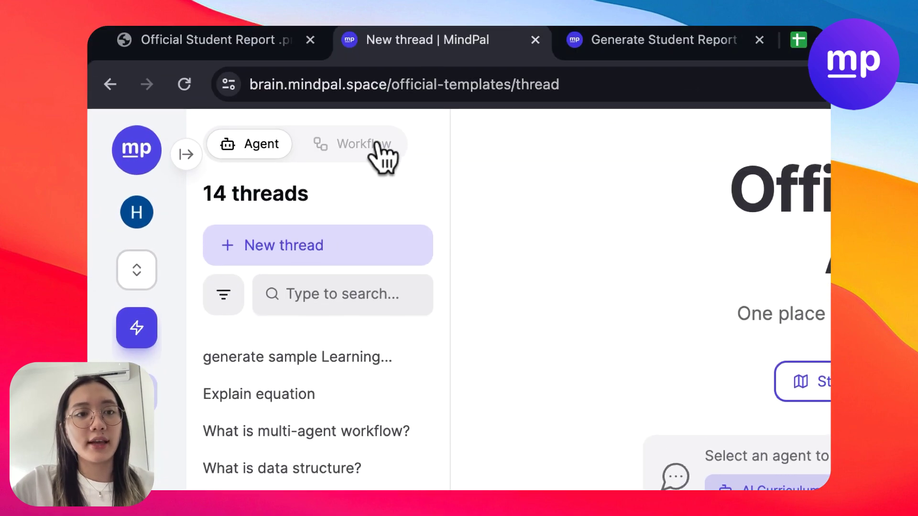
pyautogui.click(376, 144)
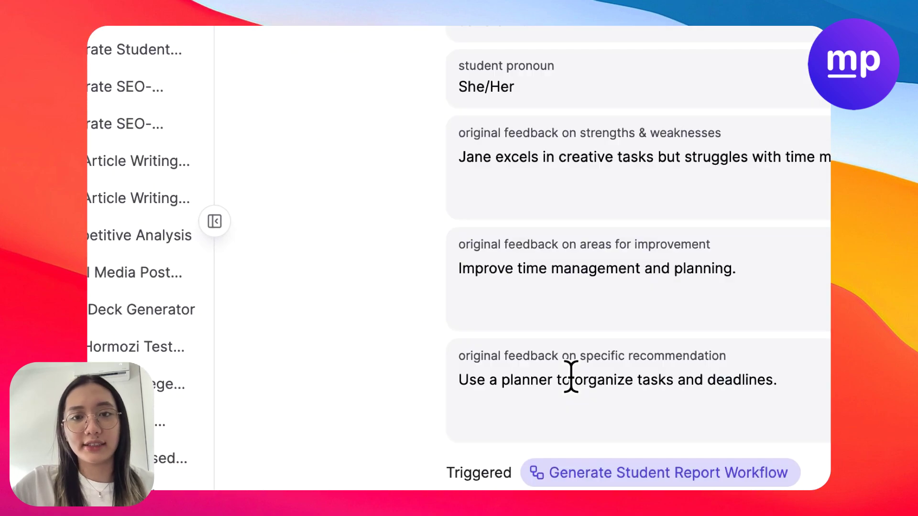
pyautogui.scroll(-5, 570, 378)
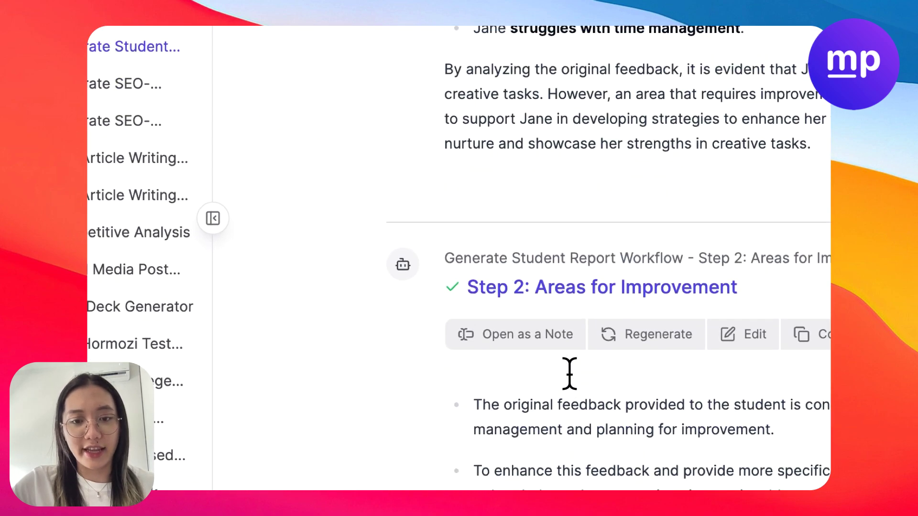
pyautogui.scroll(-10, 569, 373)
pyautogui.scroll(10, 448, 358)
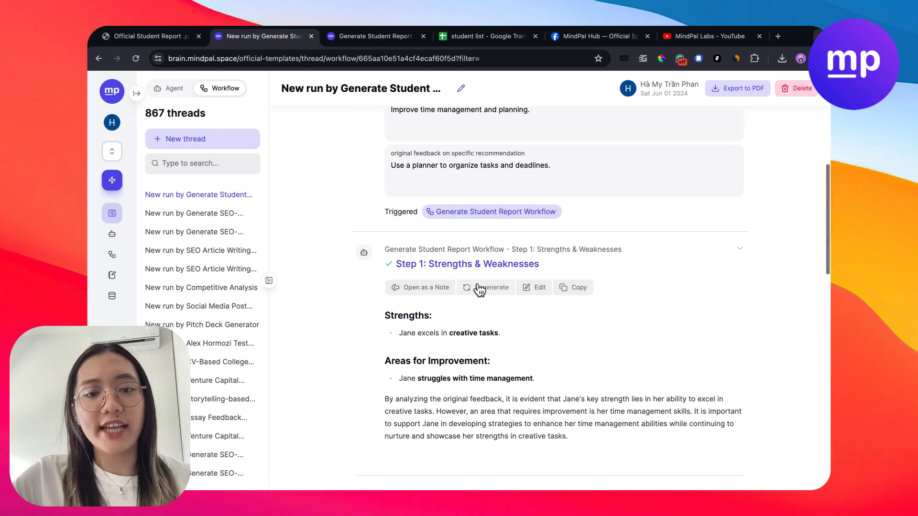
# Step: Regenerate Step 1's output with the request 'I want more insight'
pyautogui.click(479, 289)
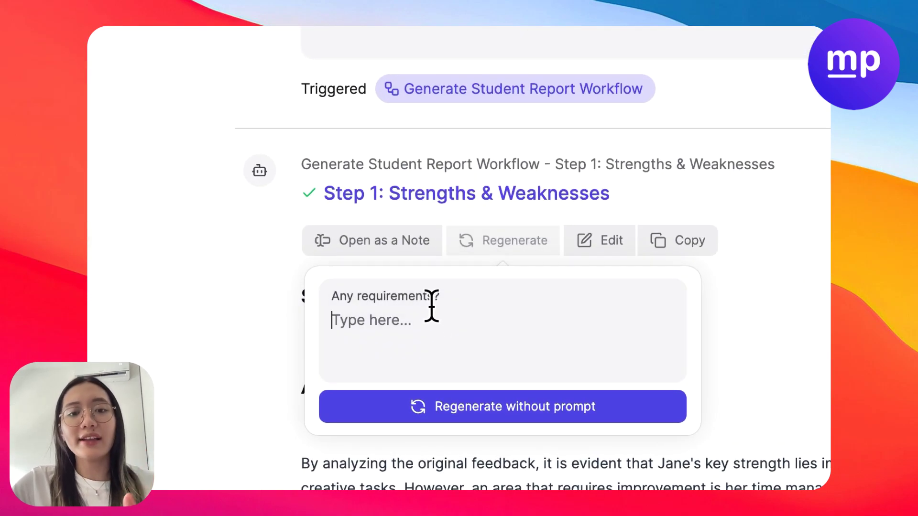
pyautogui.moveTo(452, 296); pyautogui.dragTo(275, 308)
pyautogui.click(661, 292)
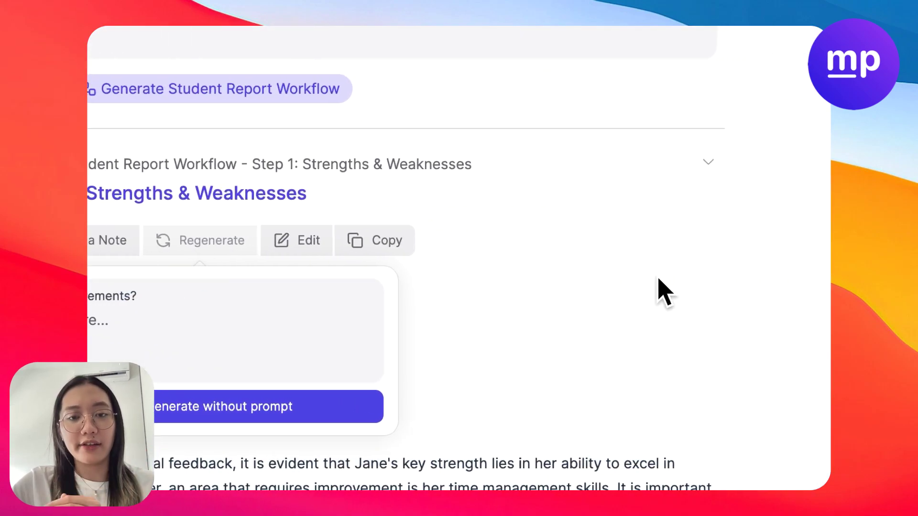
pyautogui.scroll(-4, 447, 390)
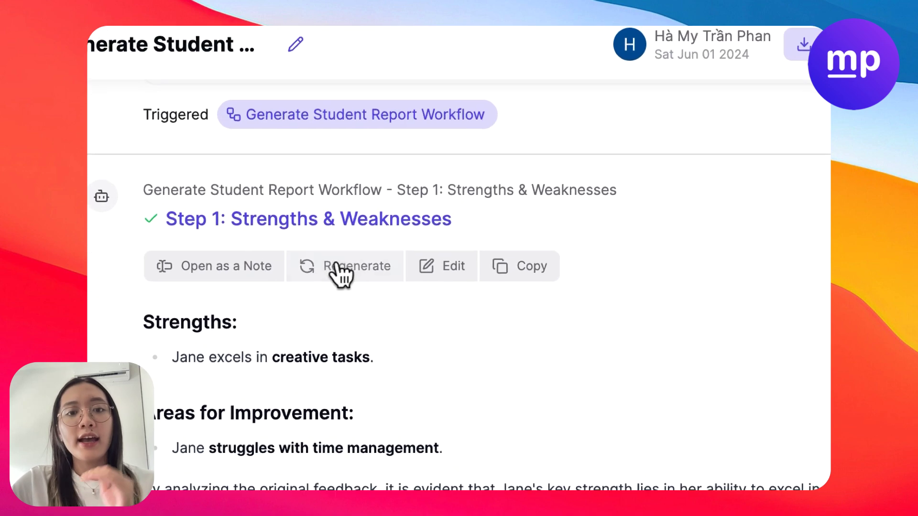
pyautogui.click(181, 67)
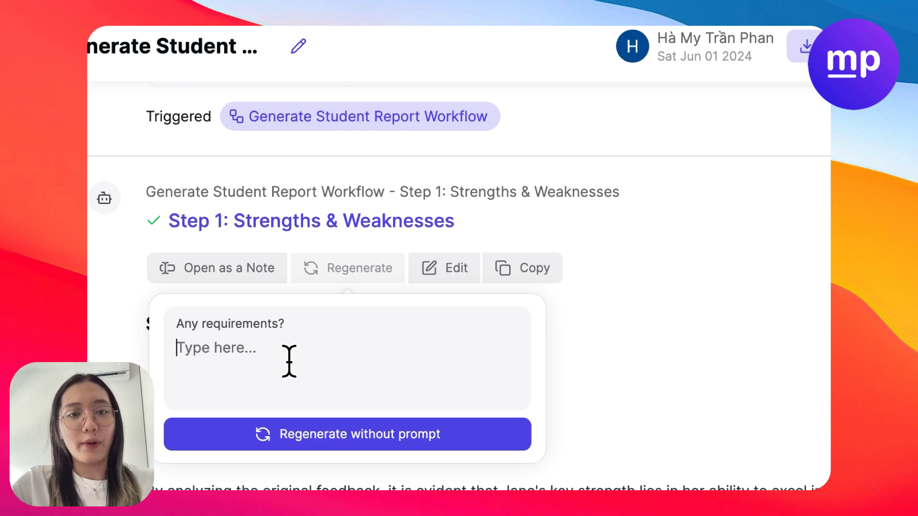
pyautogui.write('I want more insightful points')
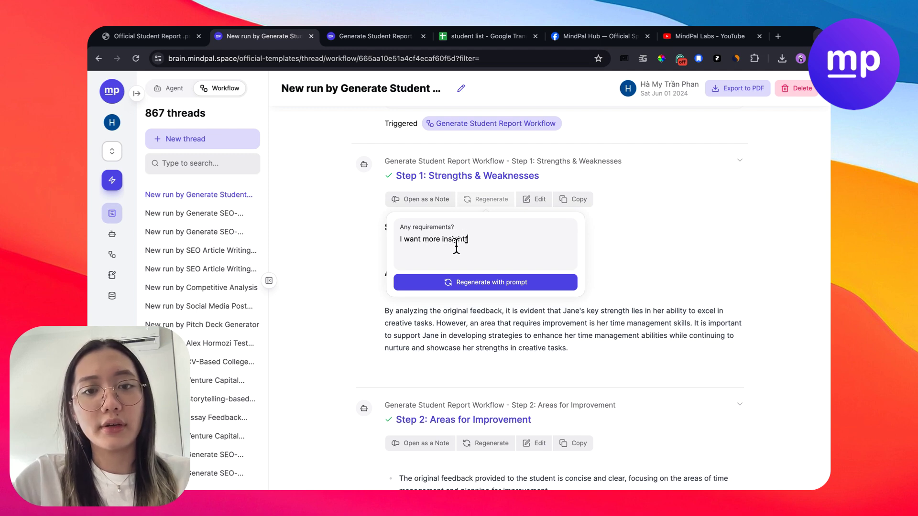
pyautogui.click(494, 282)
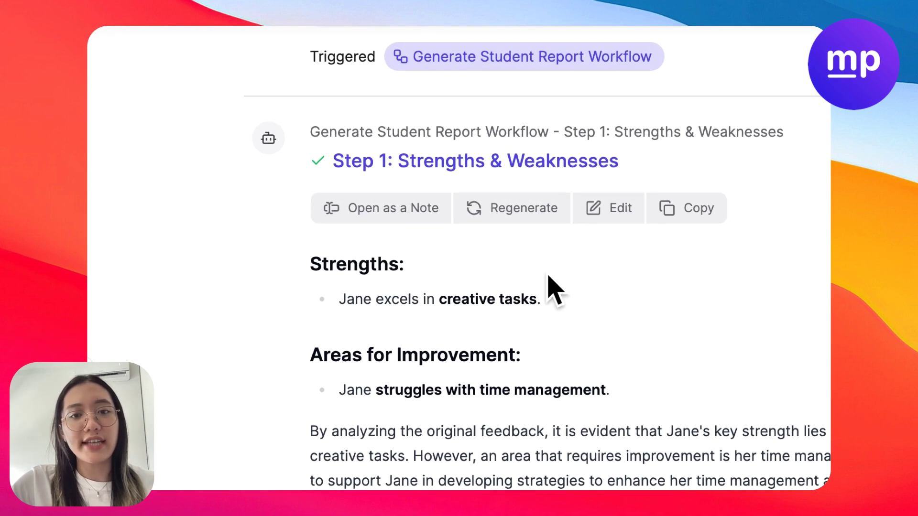
pyautogui.click(532, 214)
pyautogui.click(514, 378)
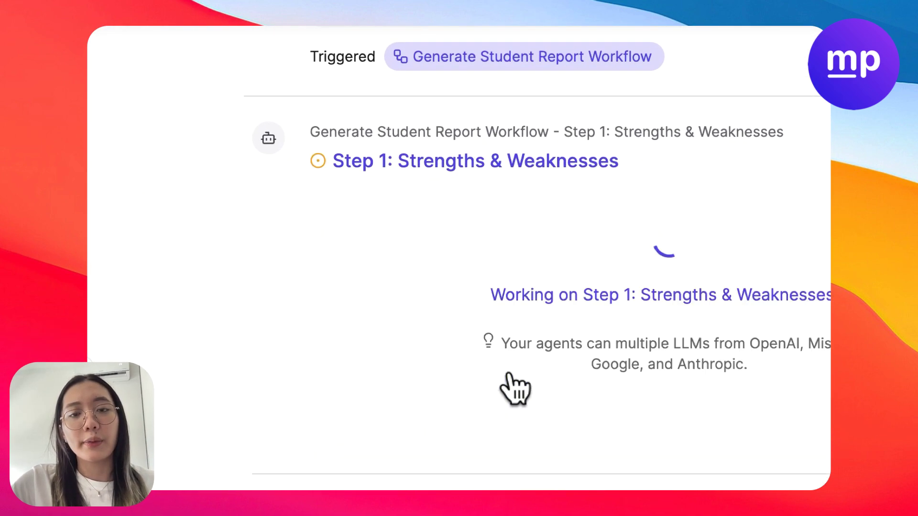
# Step: Review the regenerated Step 1, including the Time Management bullet and closing paragraph
pyautogui.scroll(-5, 532, 77)
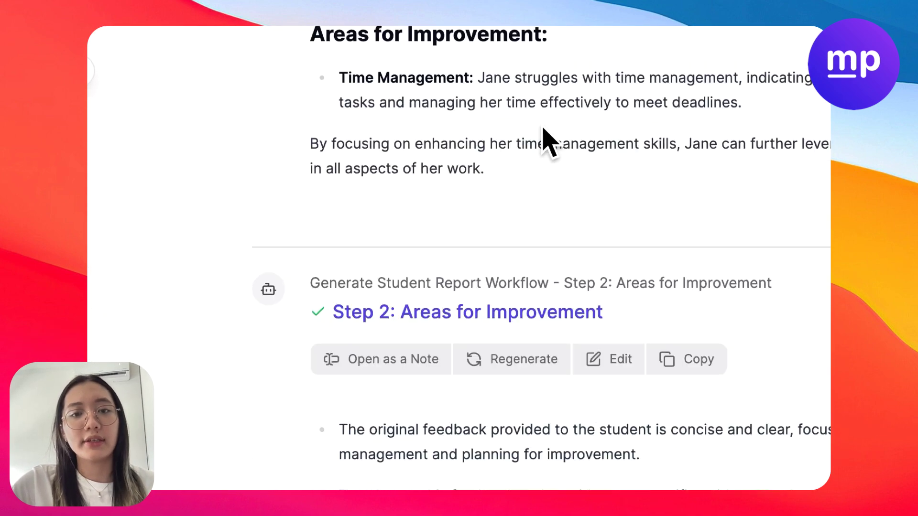
pyautogui.tripleClick(520, 105)
pyautogui.scroll(1, 436, 154)
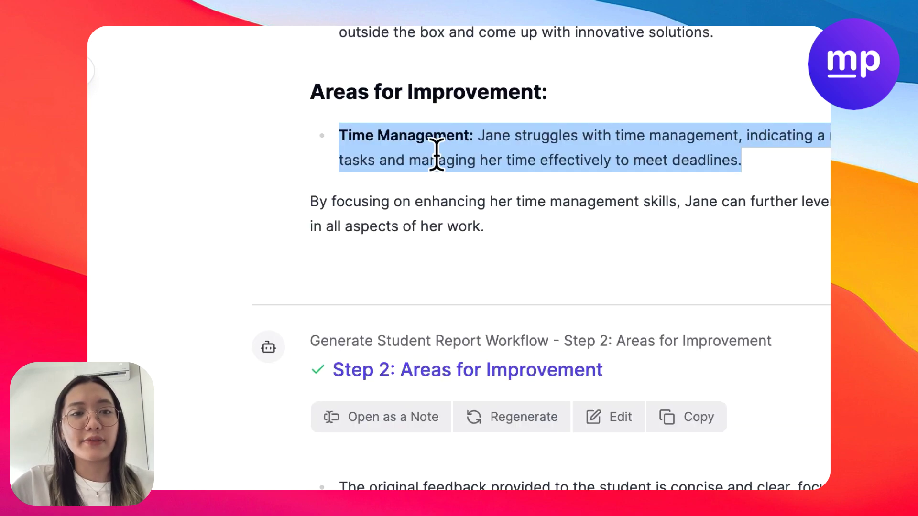
pyautogui.scroll(1, 445, 201)
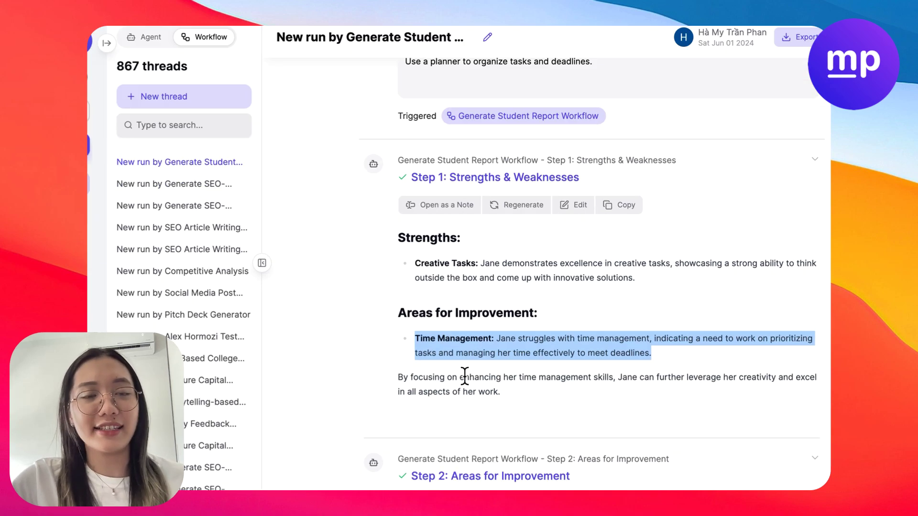
pyautogui.tripleClick(439, 379)
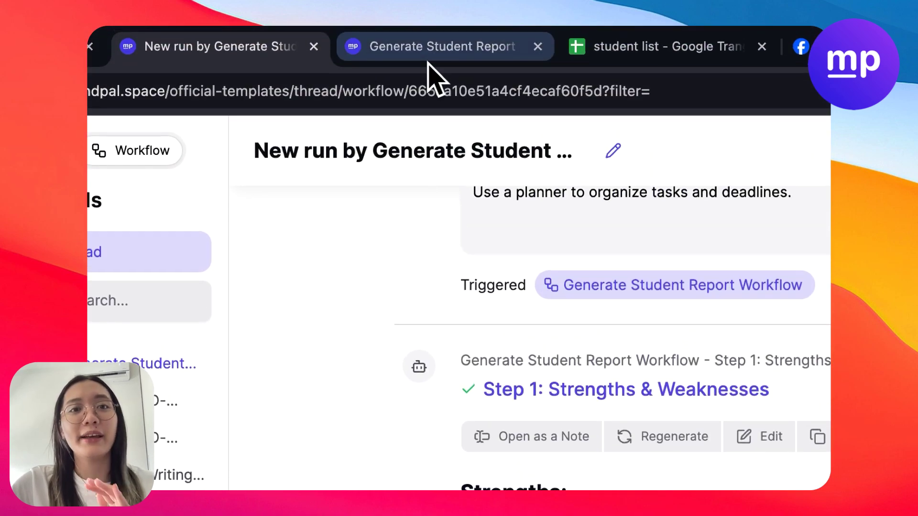
# Step: Switch to the Generate Student Report Workflow tab and show its Run list
pyautogui.click(427, 53)
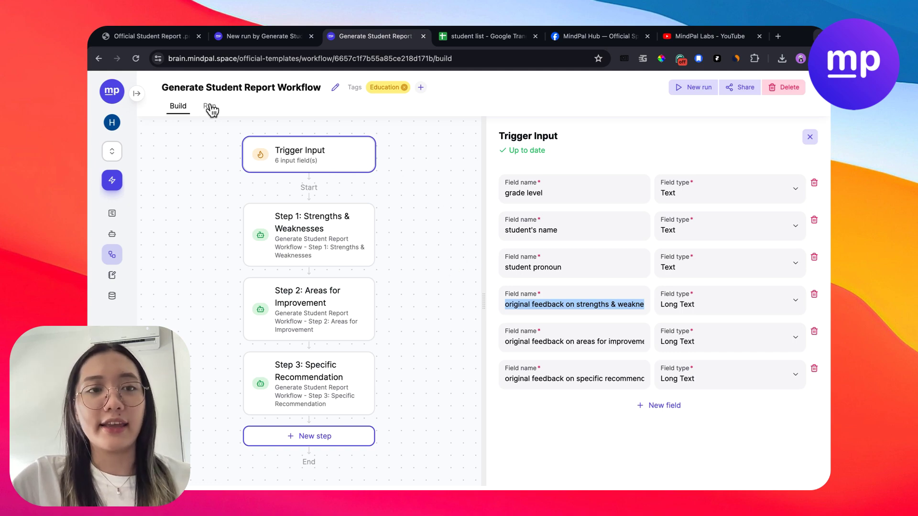
pyautogui.click(211, 108)
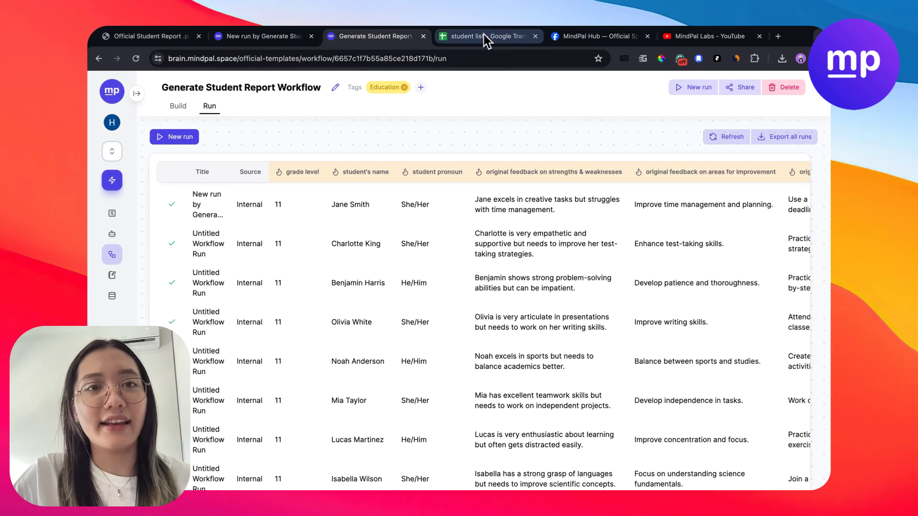
# Step: Widen columns D and E of the student list to show more feedback
pyautogui.click(487, 41)
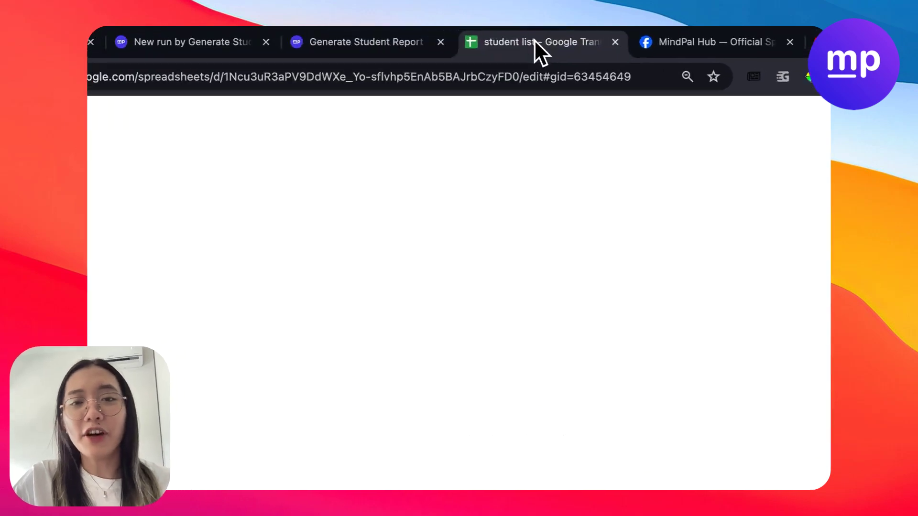
pyautogui.click(375, 36)
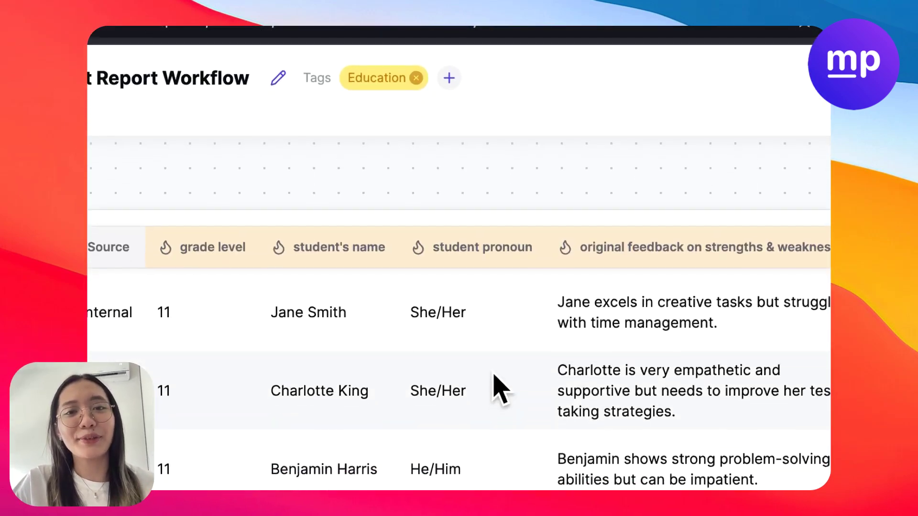
pyautogui.scroll(-5, 499, 389)
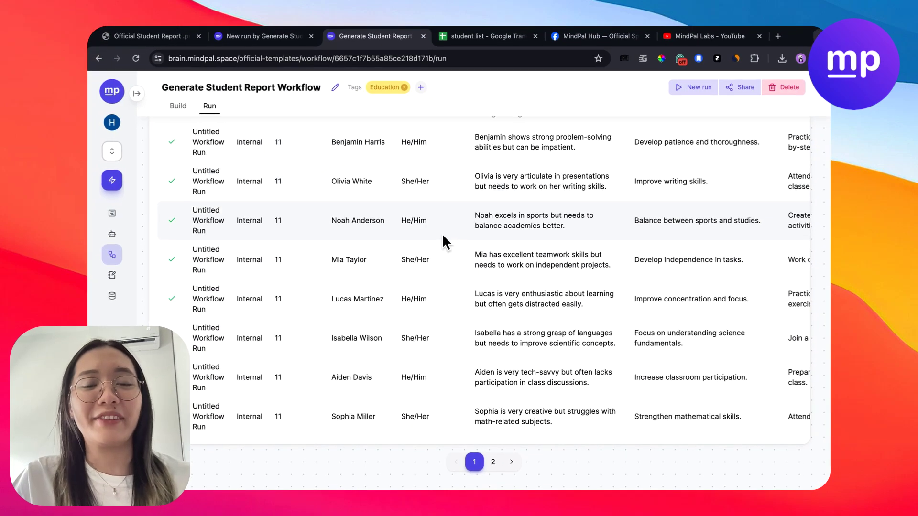
pyautogui.click(493, 36)
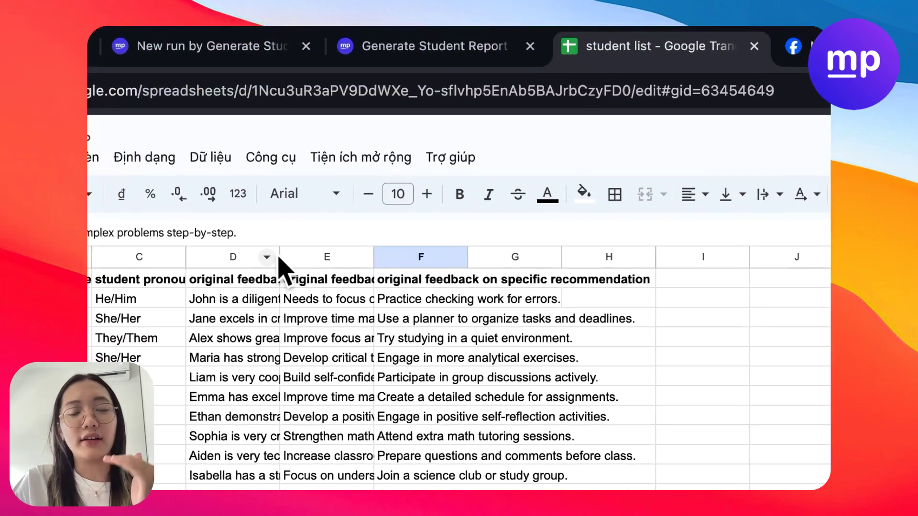
pyautogui.moveTo(322, 254); pyautogui.dragTo(324, 255)
pyautogui.click(373, 260)
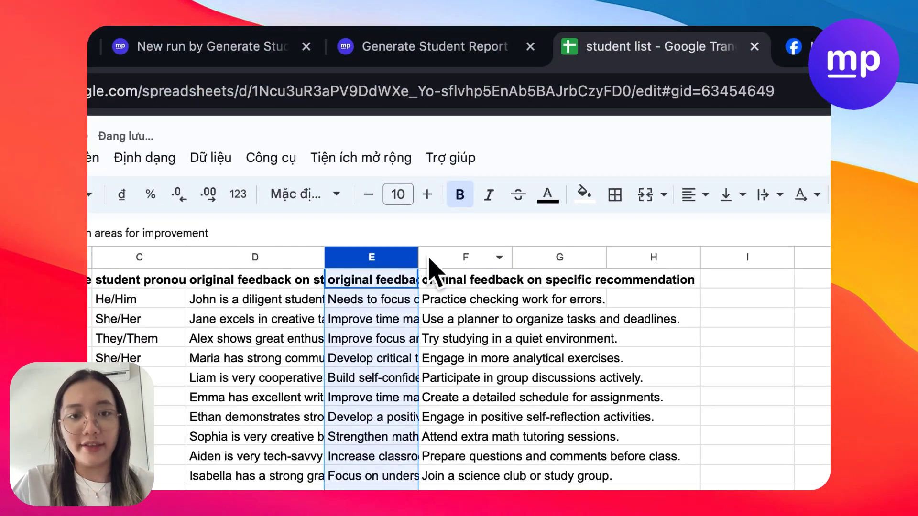
pyautogui.moveTo(419, 254); pyautogui.dragTo(495, 256)
# Step: Check the header row and class list rows 1–17, then return to the workflow's run list
pyautogui.click(537, 439)
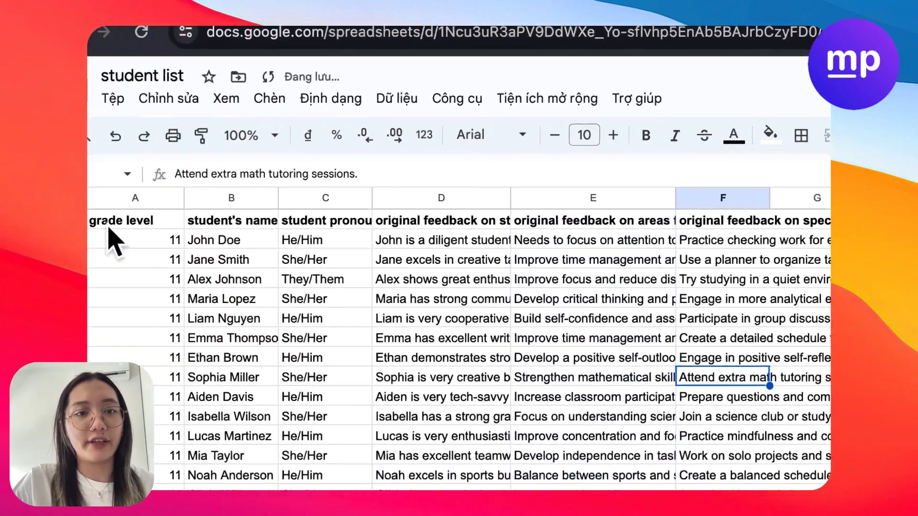
pyautogui.click(108, 219)
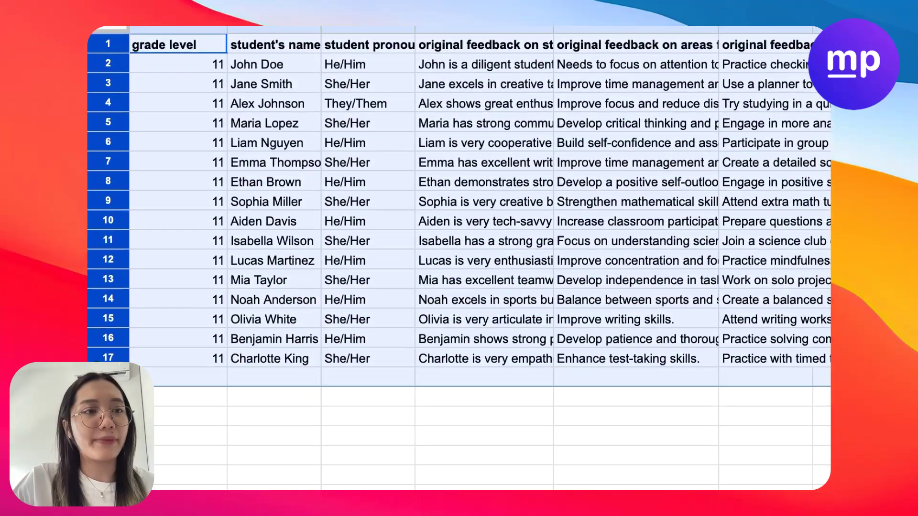
pyautogui.click(373, 374)
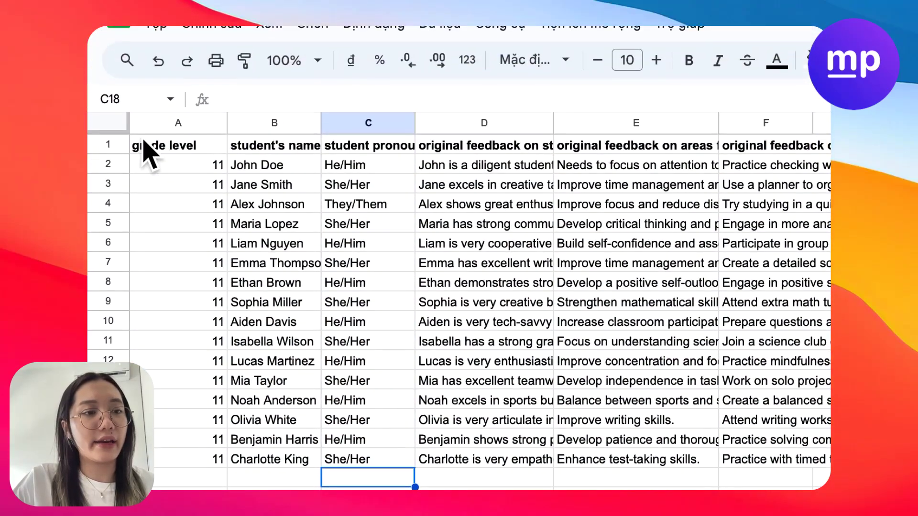
pyautogui.click(108, 134)
pyautogui.keyDown('shift'); pyautogui.click(108, 449); pyautogui.keyUp('shift')
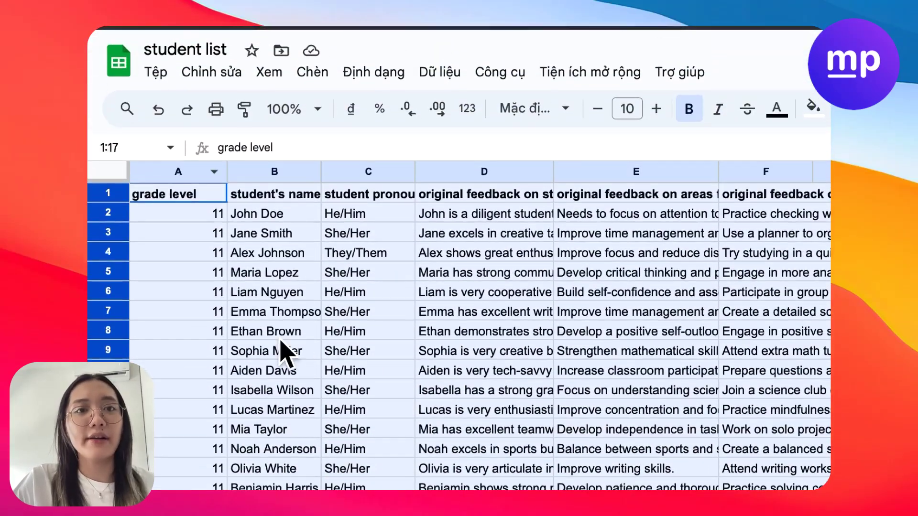
pyautogui.click(265, 209)
pyautogui.click(447, 56)
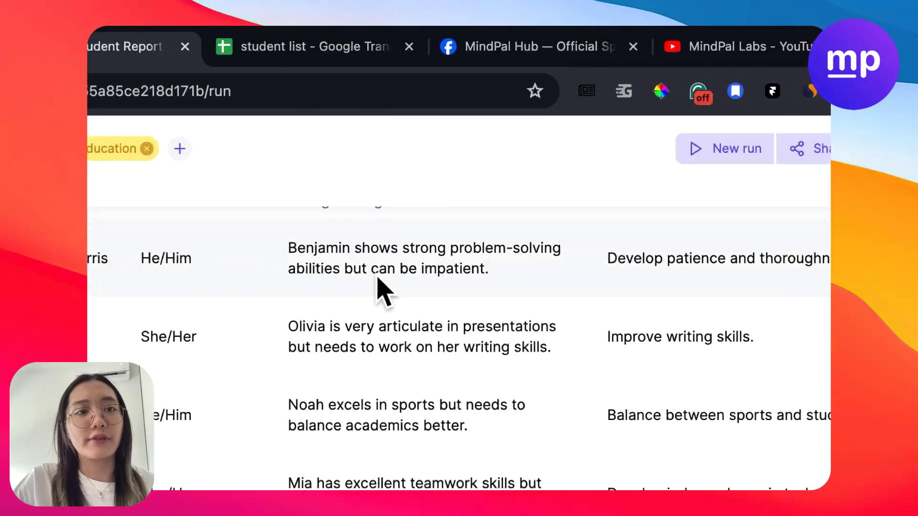
# Step: Start a new Bulk runs (Beta) workflow run and download its sample CSV
pyautogui.scroll(3, 479, 325)
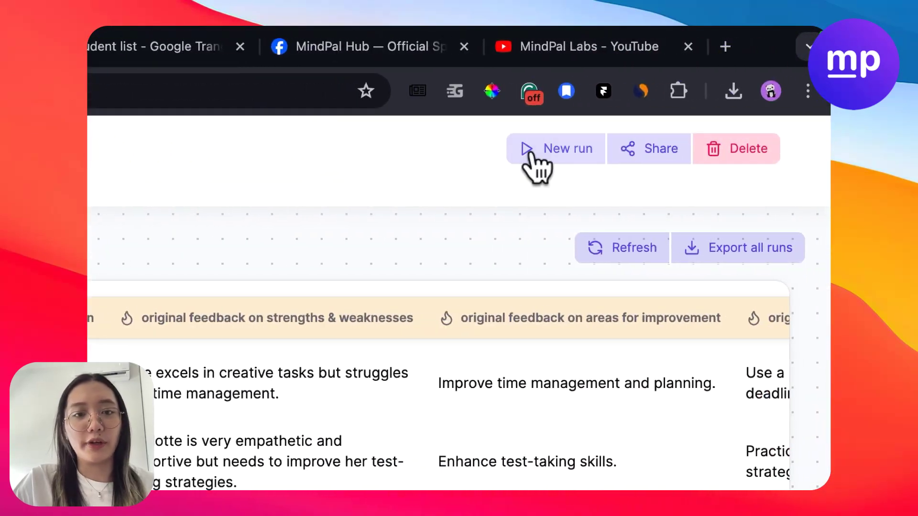
pyautogui.click(528, 152)
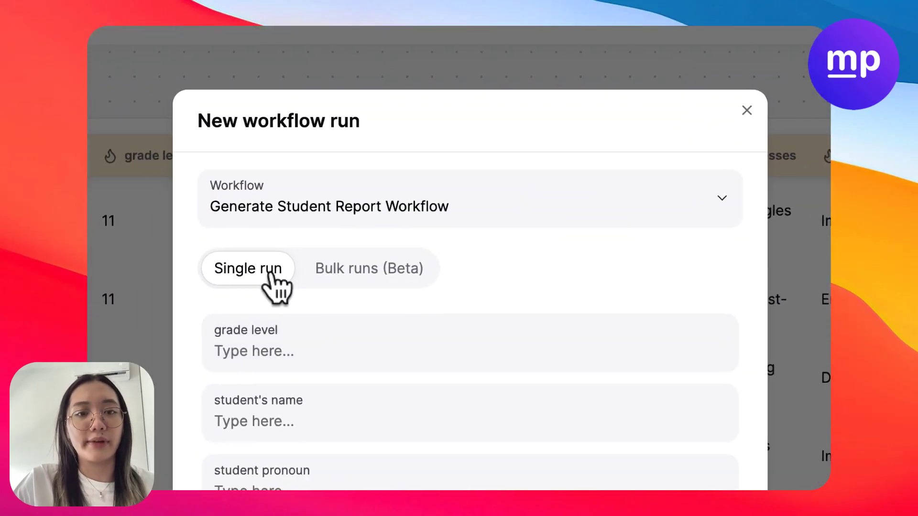
pyautogui.click(366, 270)
pyautogui.scroll(-3, 297, 410)
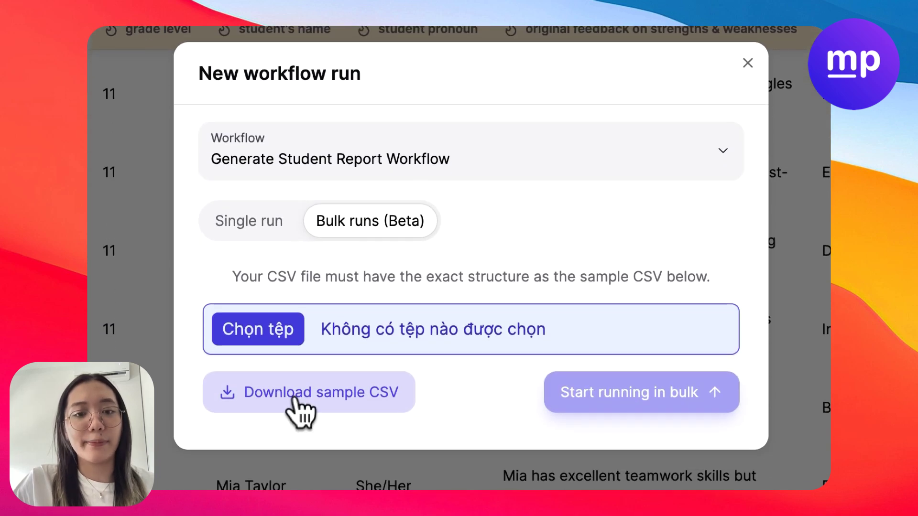
pyautogui.click(295, 378)
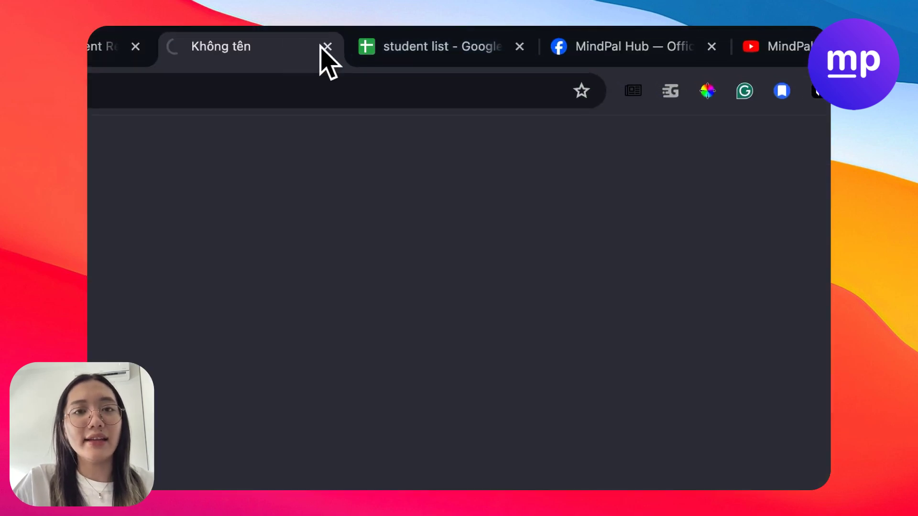
pyautogui.click(320, 42)
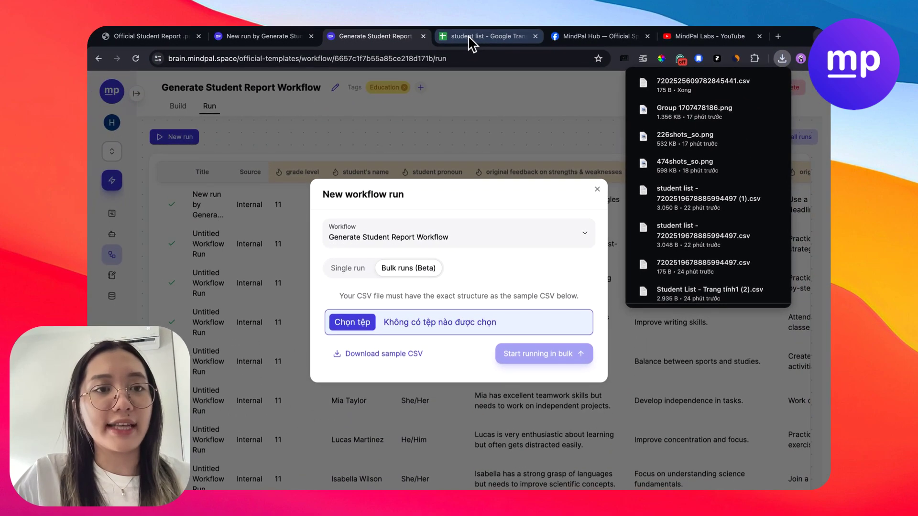
# Step: Narrow column A of the student list to fit its grade level header
pyautogui.click(322, 48)
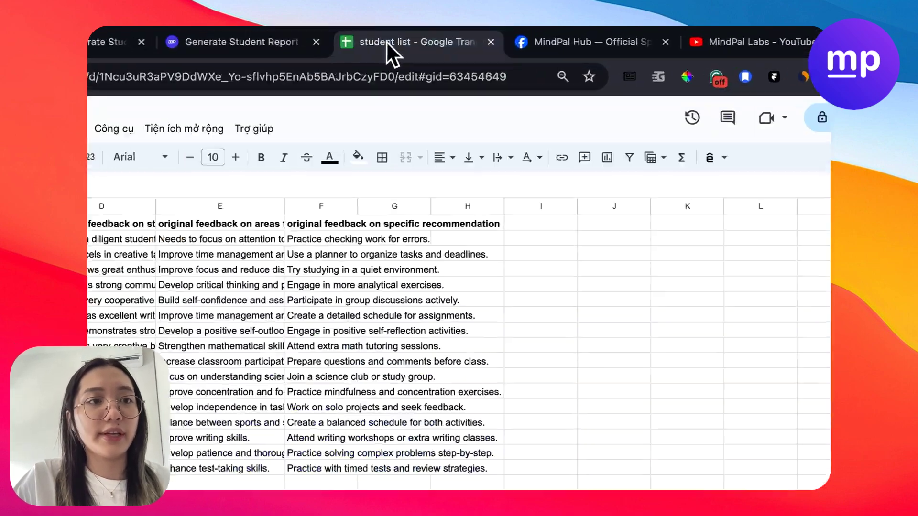
pyautogui.click(359, 374)
pyautogui.click(11, 273)
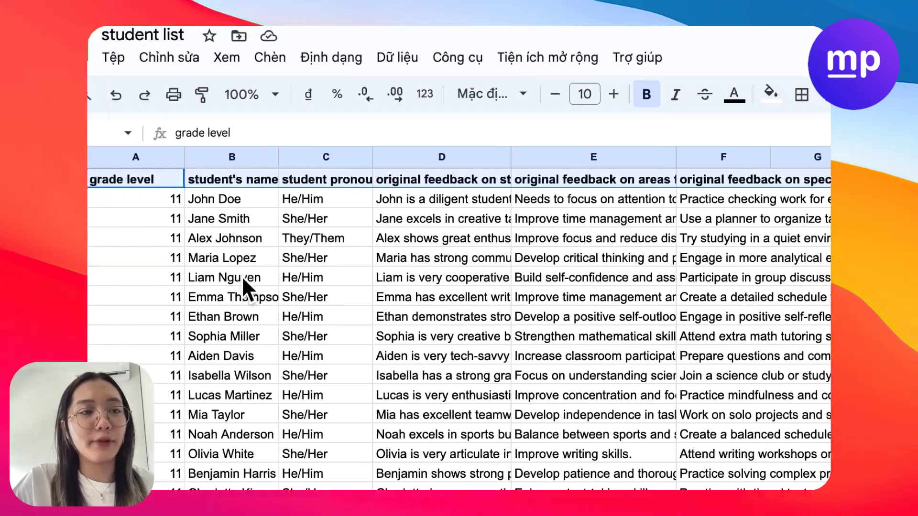
pyautogui.click(143, 282)
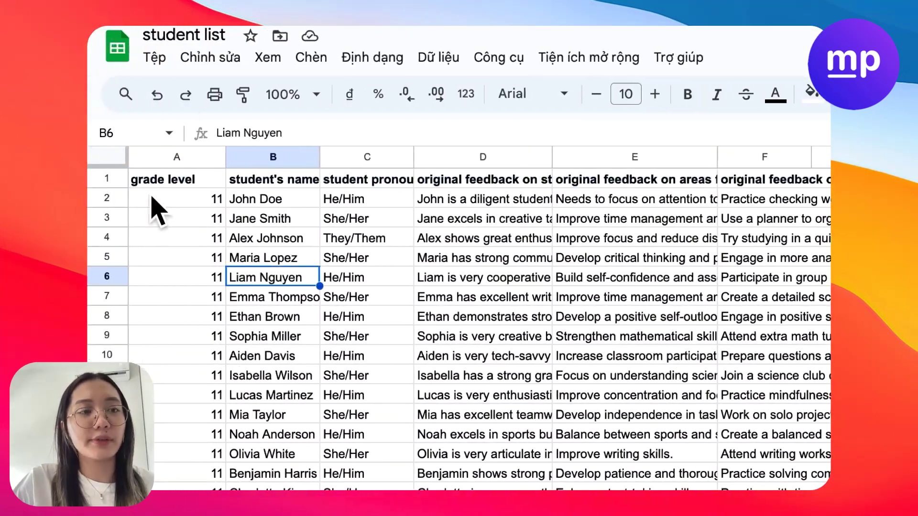
pyautogui.click(39, 188)
pyautogui.click(120, 178)
pyautogui.click(395, 221)
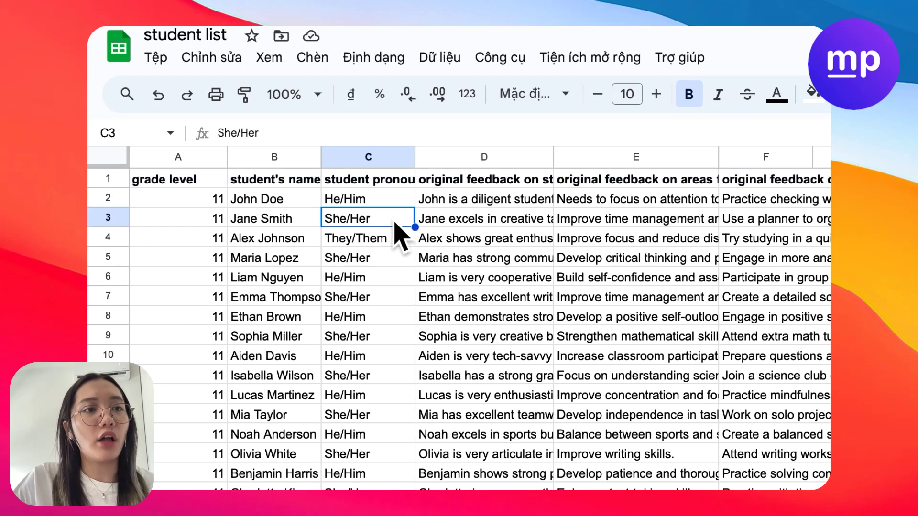
pyautogui.moveTo(205, 152); pyautogui.dragTo(206, 153)
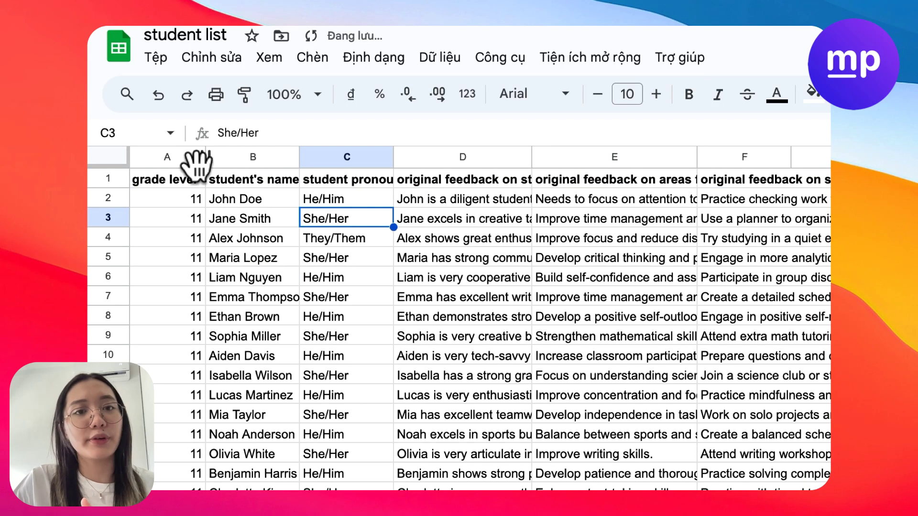
pyautogui.click(191, 186)
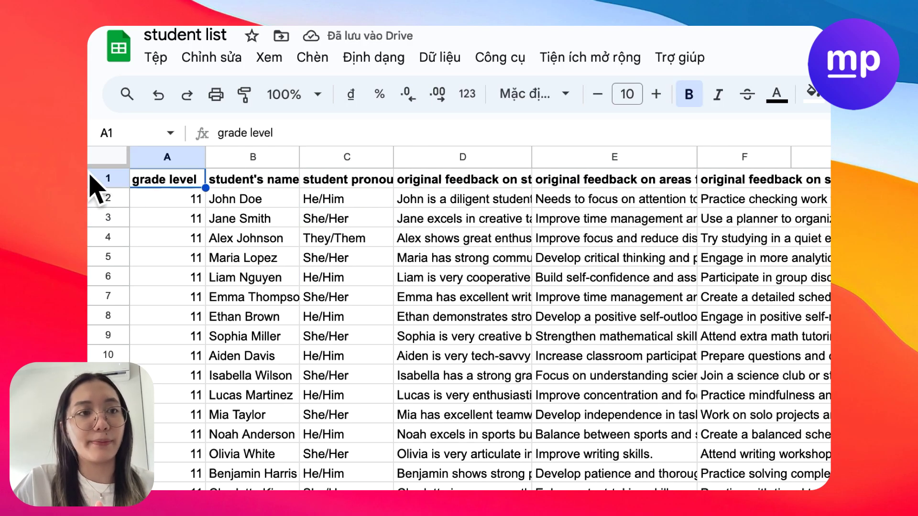
pyautogui.click(105, 180)
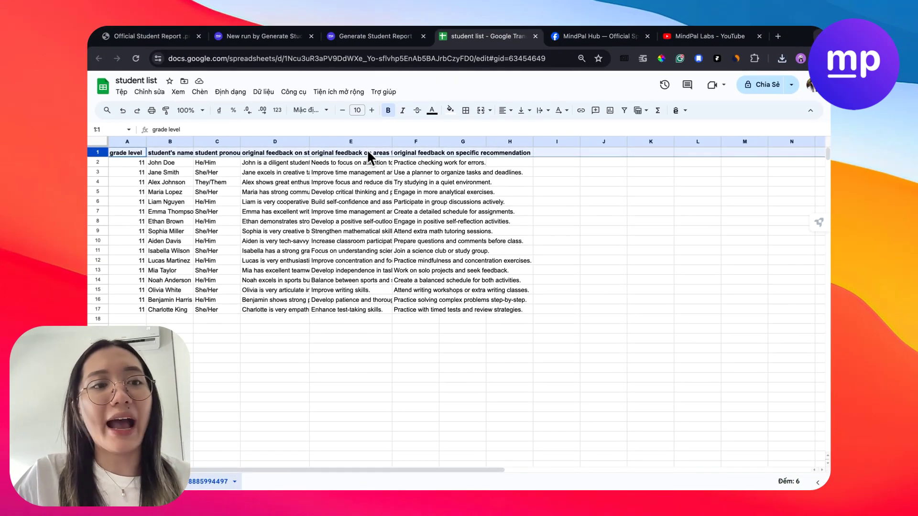
pyautogui.click(357, 214)
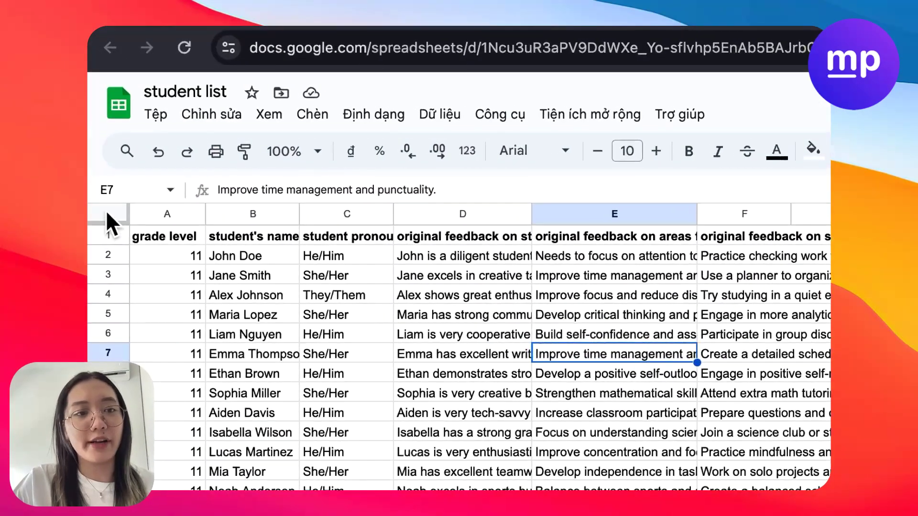
# Step: Select the whole sheet and look at the File download options before returning to the workflow
pyautogui.click(98, 141)
pyautogui.click(813, 452)
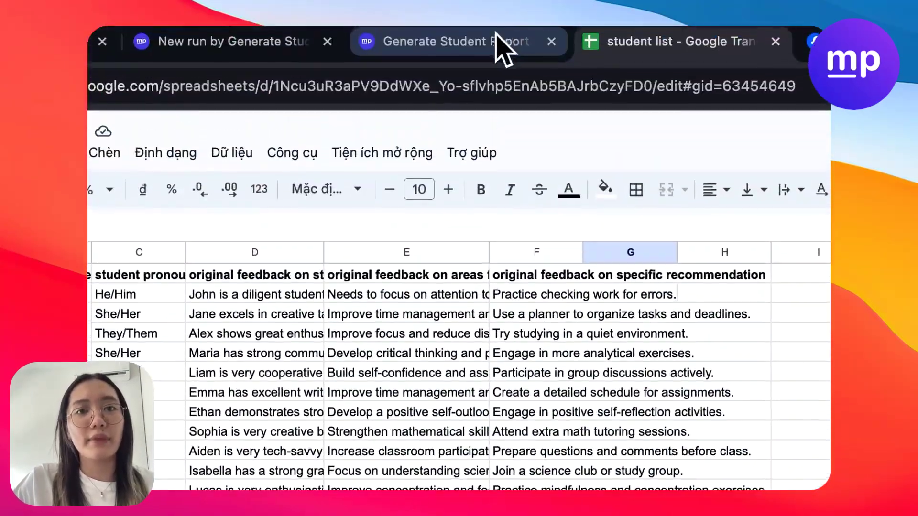
pyautogui.click(497, 36)
pyautogui.click(624, 47)
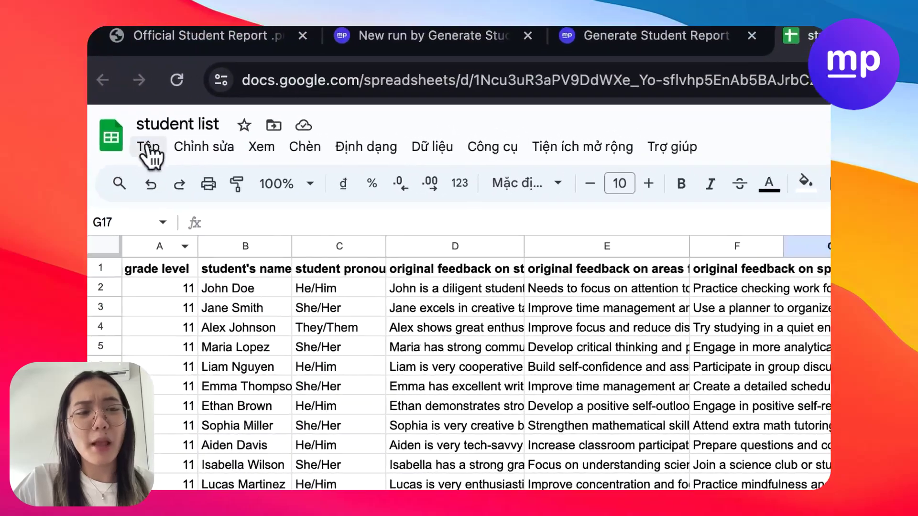
pyautogui.click(150, 149)
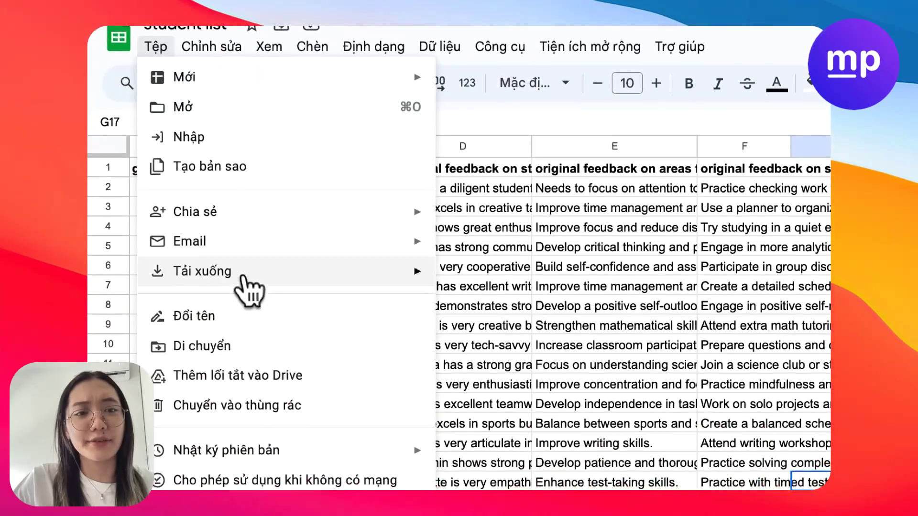
pyautogui.moveTo(249, 271)
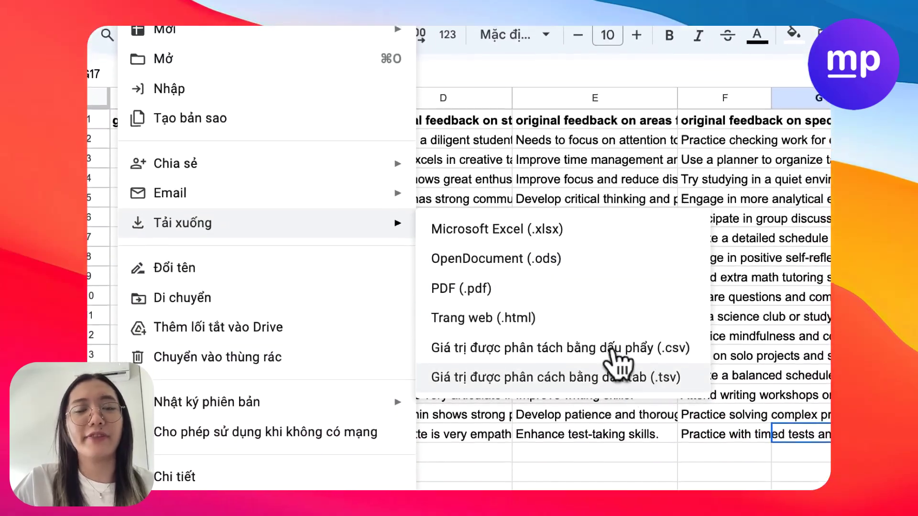
pyautogui.click(630, 248)
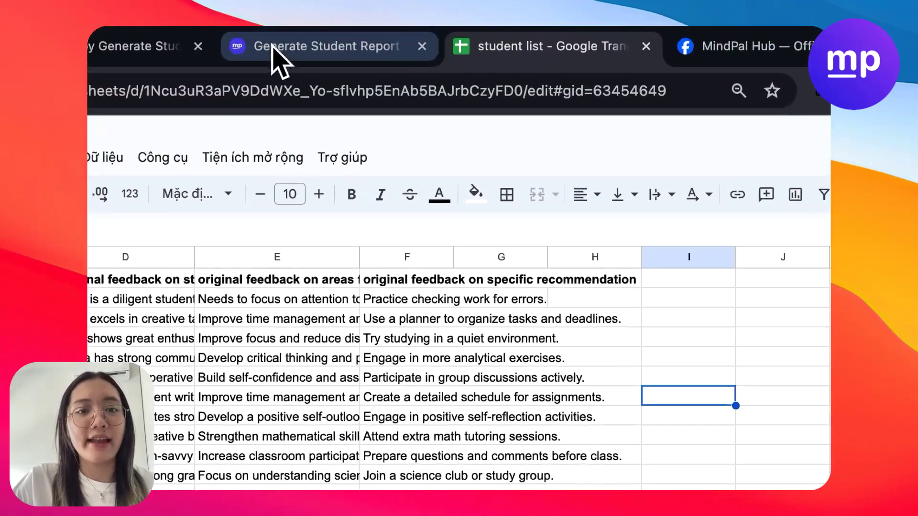
pyautogui.click(271, 46)
# Step: Attach the student list CSV to the bulk run and close the New workflow run dialog
pyautogui.click(287, 386)
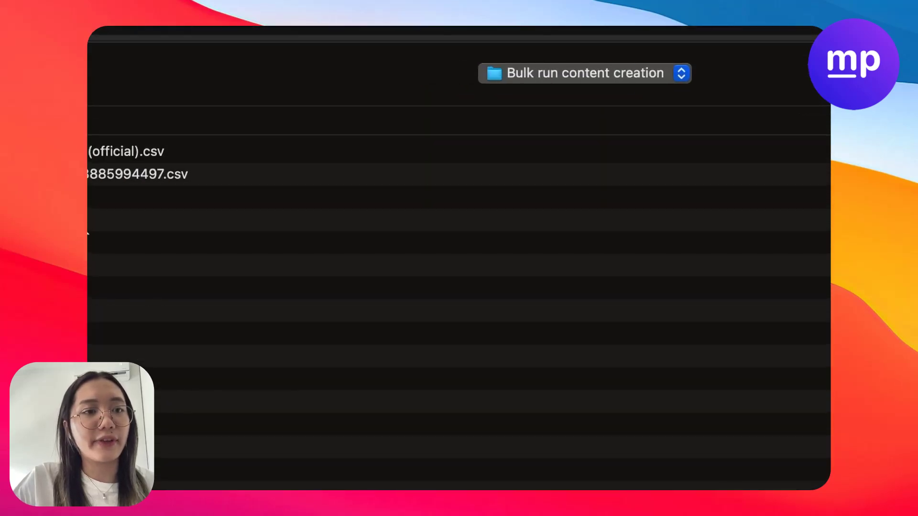
pyautogui.doubleClick(279, 175)
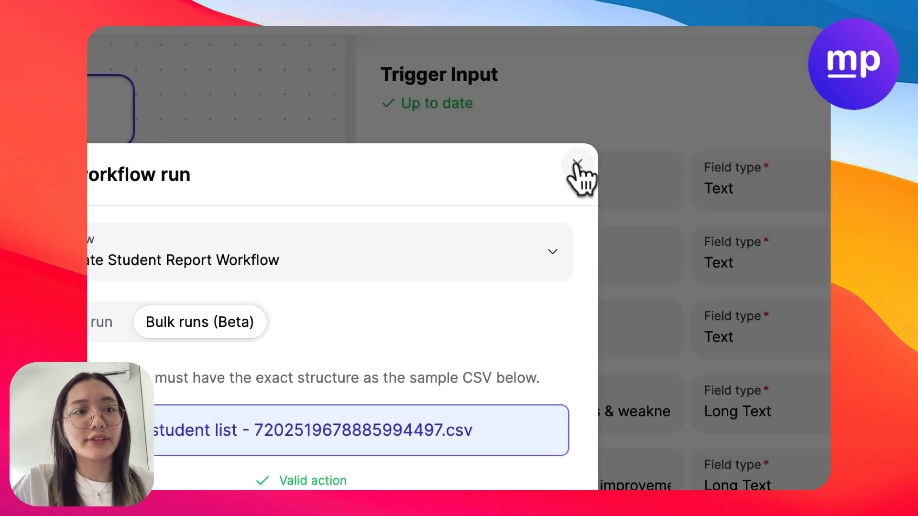
pyautogui.click(577, 165)
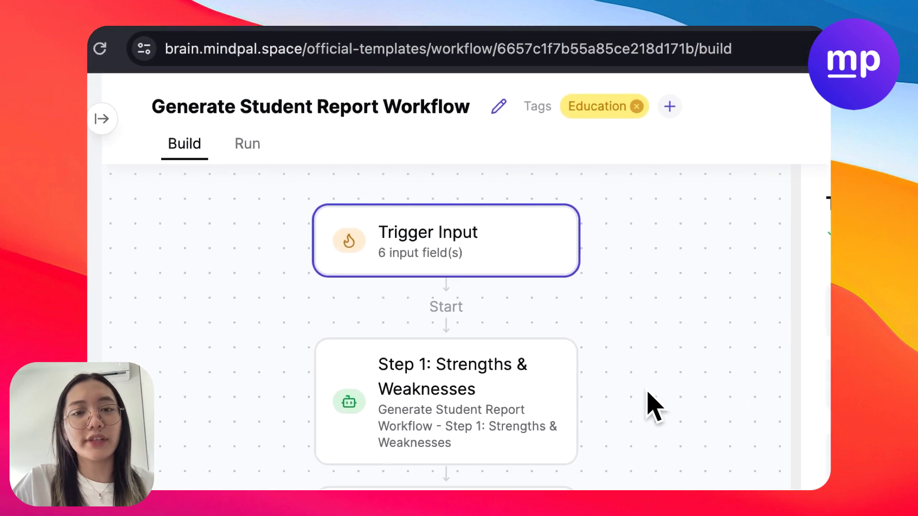
# Step: Review the workflow's runs table, page 3 included, with each student's Step 1–3 report outputs
pyautogui.click(246, 143)
pyautogui.scroll(-10, 615, 206)
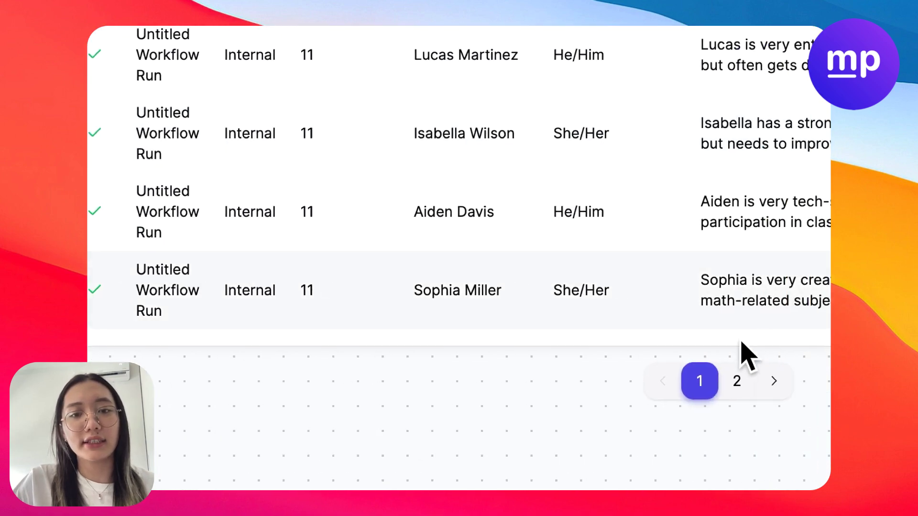
pyautogui.click(633, 383)
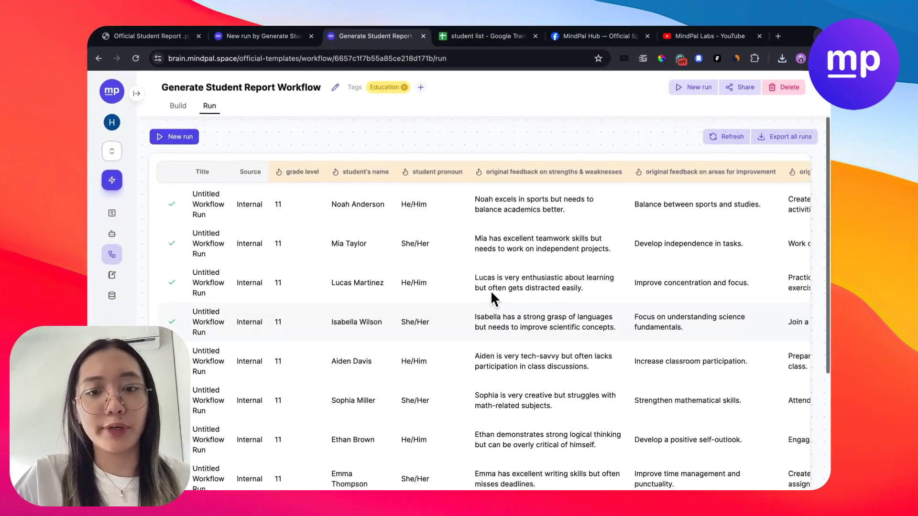
pyautogui.scroll(-5, 491, 291)
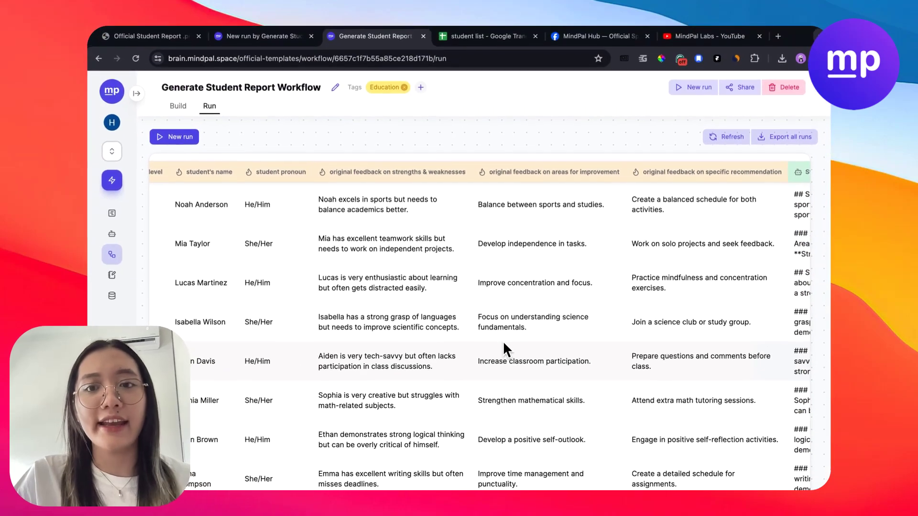
pyautogui.hscroll(3, 557, 192)
pyautogui.hscroll(4, 503, 340)
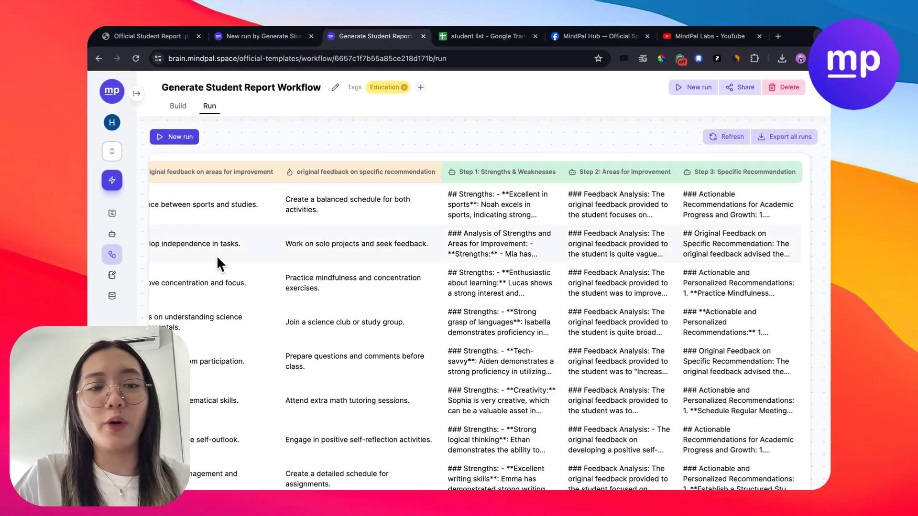
pyautogui.hscroll(-8, 216, 255)
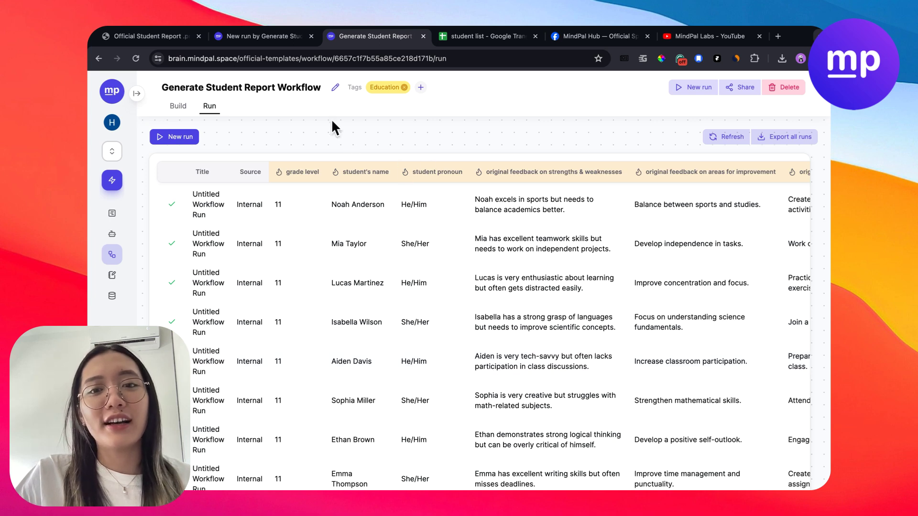
pyautogui.scroll(-7, 489, 254)
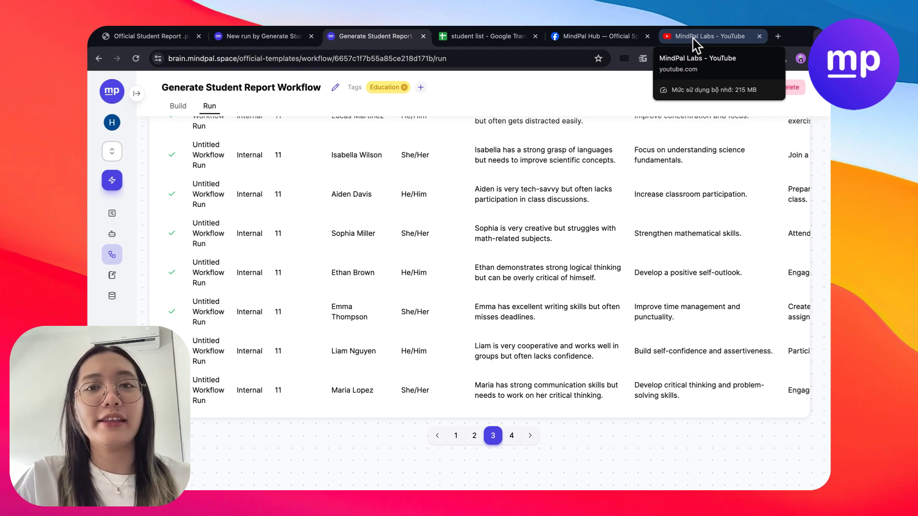
# Step: Show the MindPal Hub bulk-run post and its comment with the YouTube tutorial link
pyautogui.click(585, 37)
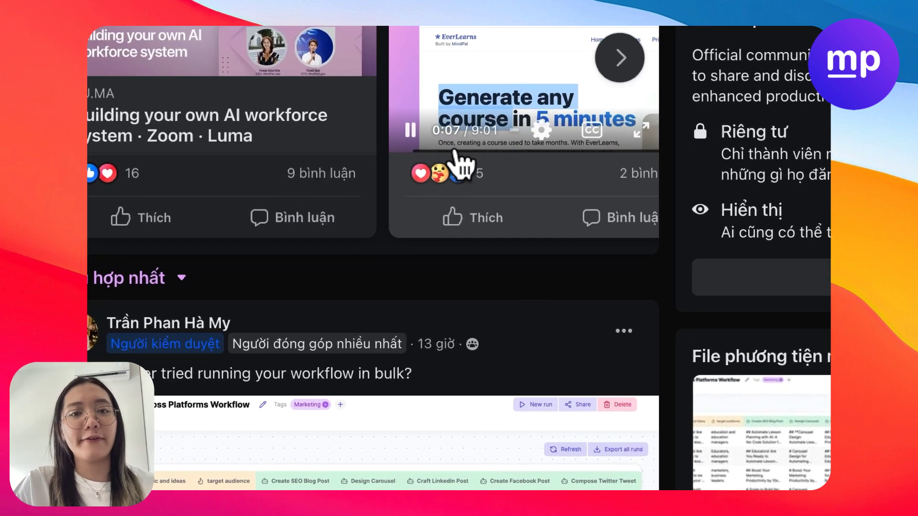
pyautogui.scroll(-3, 459, 162)
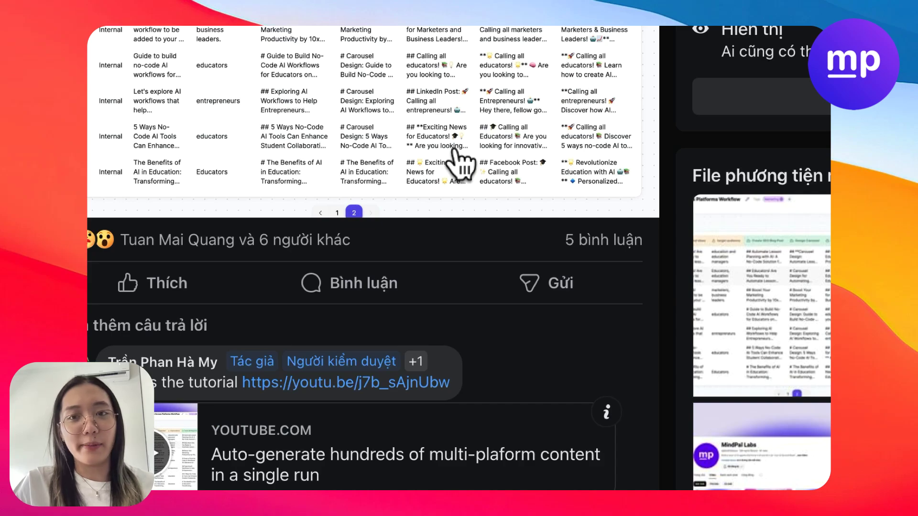
pyautogui.scroll(5, 459, 163)
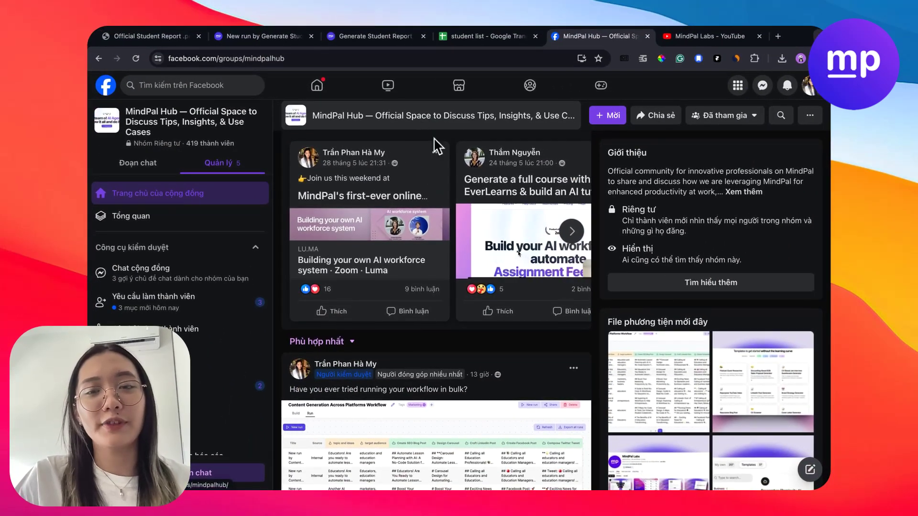
pyautogui.scroll(-8, 413, 346)
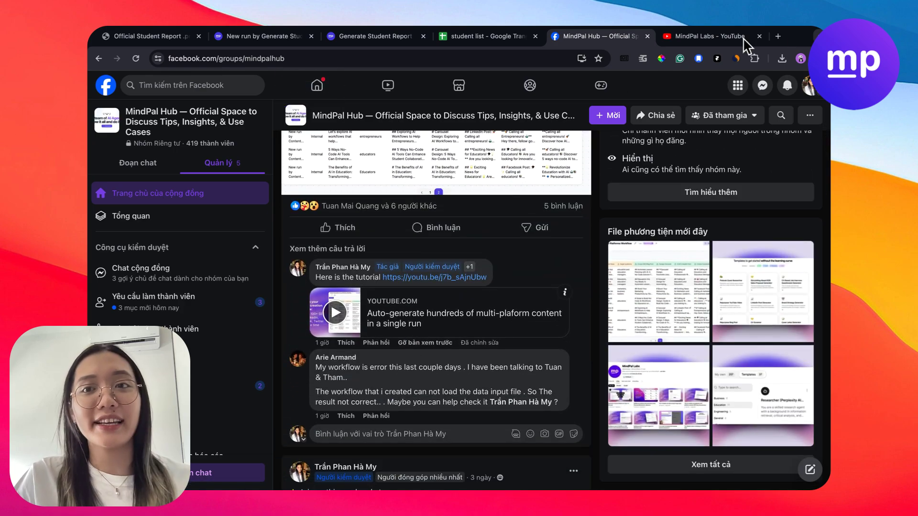
# Step: Browse the MindPal Labs YouTube channel's recent tutorial videos
pyautogui.click(708, 39)
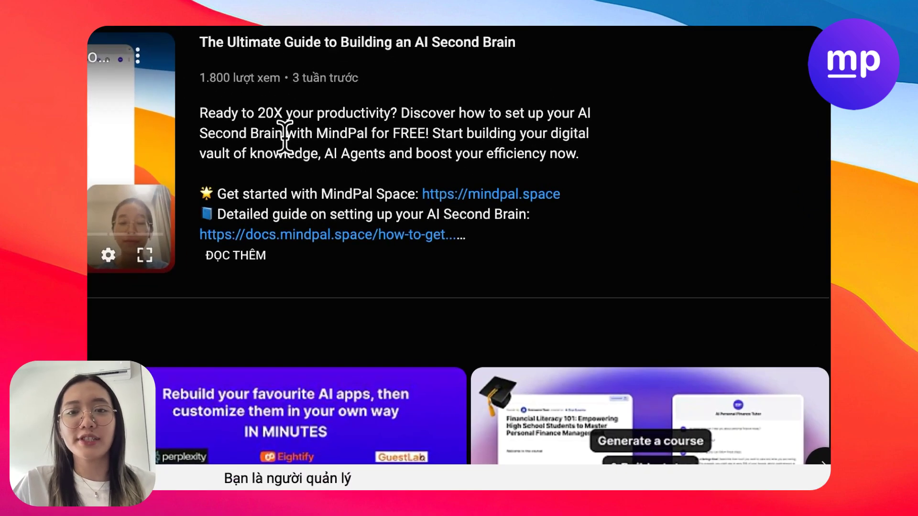
pyautogui.scroll(-5, 275, 126)
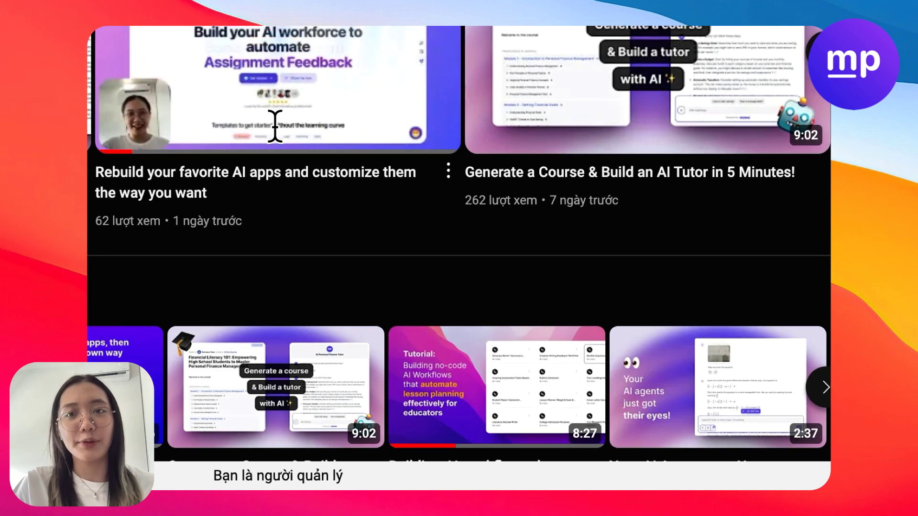